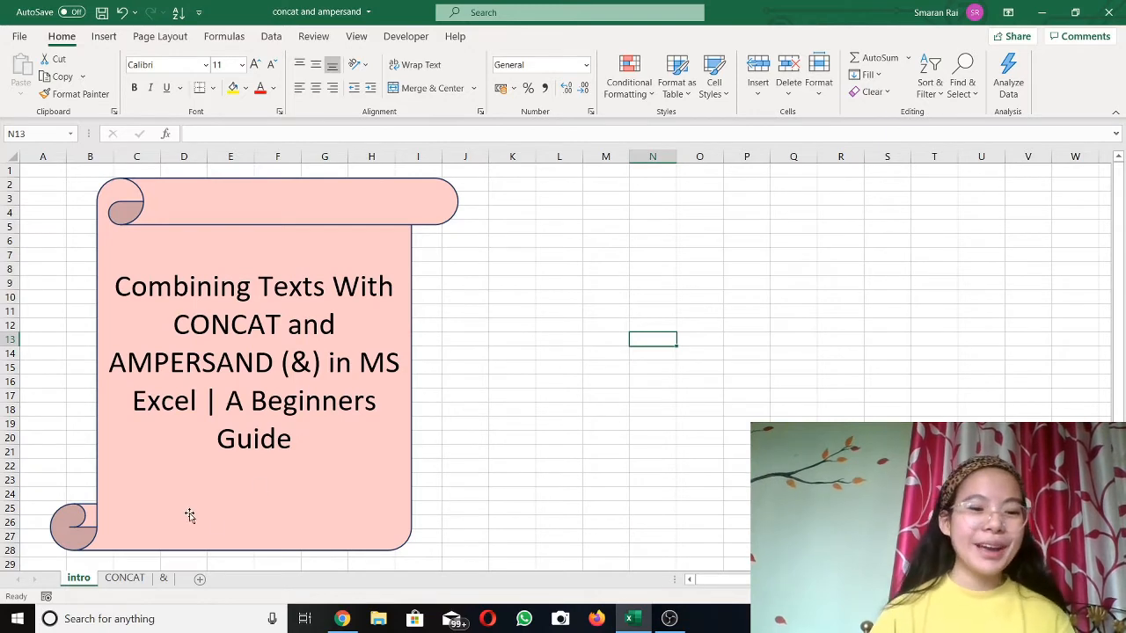
Step: Switch to the CONCAT sheet holding the student first and last name table
{"action": "left_click", "coordinate": [125, 579]}
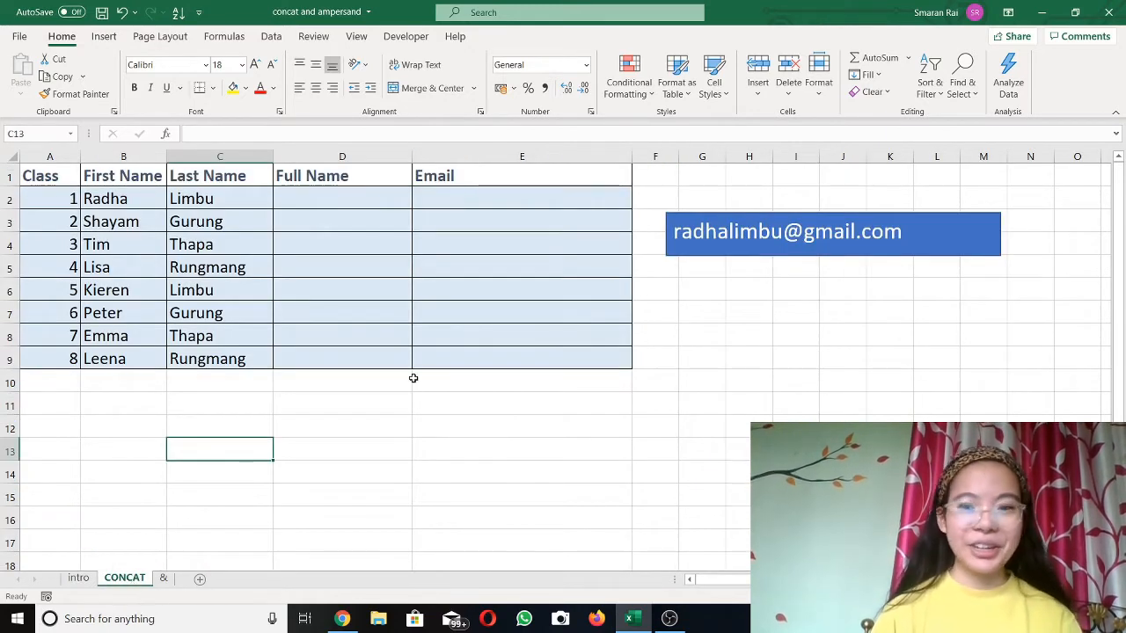
{"action": "left_click", "coordinate": [270, 429]}
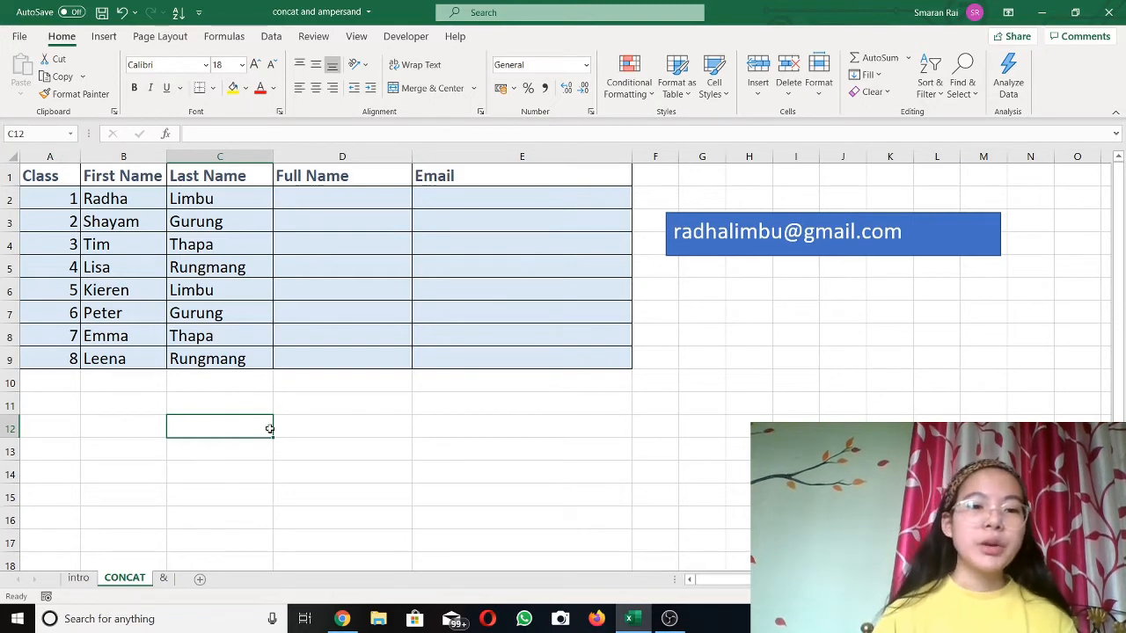
{"action": "left_click", "coordinate": [349, 195]}
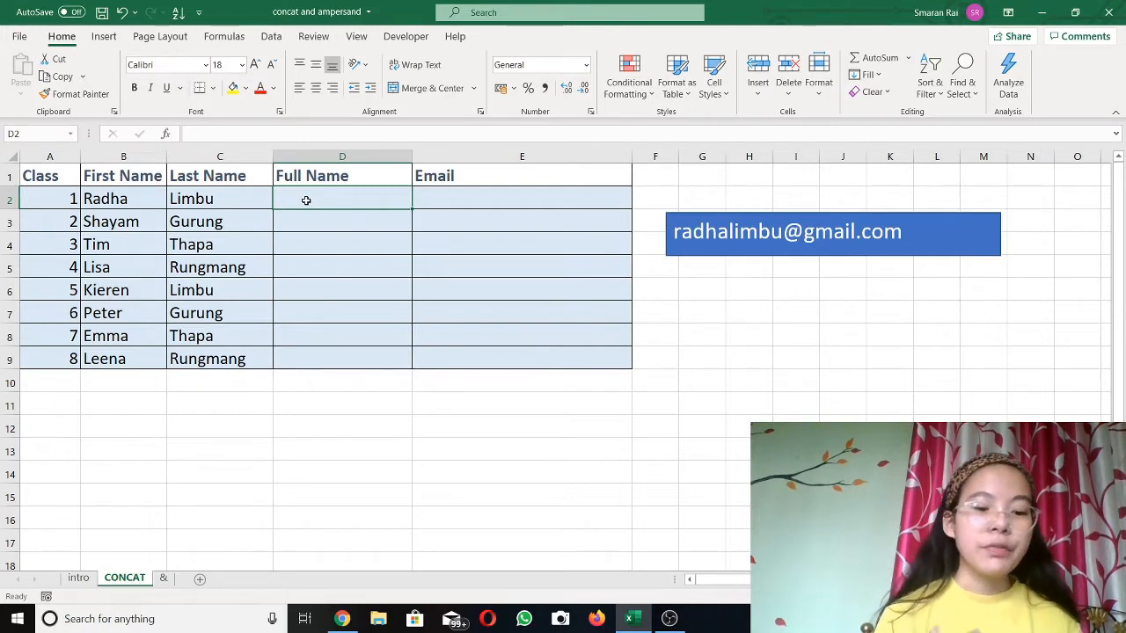
{"action": "type", "text": "Ra"}
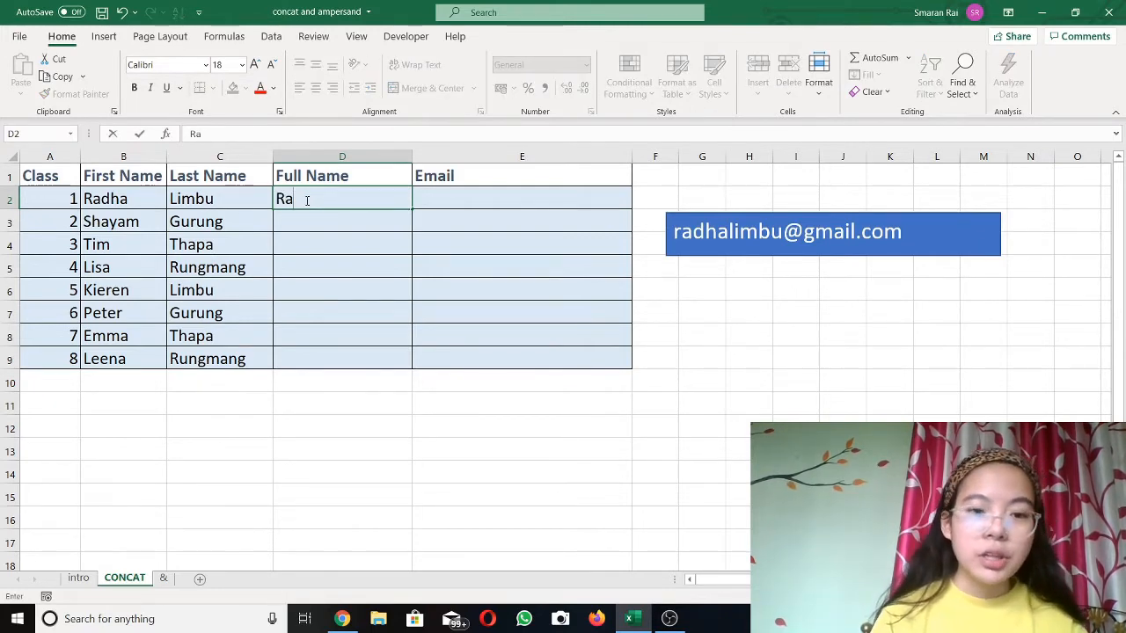
{"action": "type", "text": "dha"}
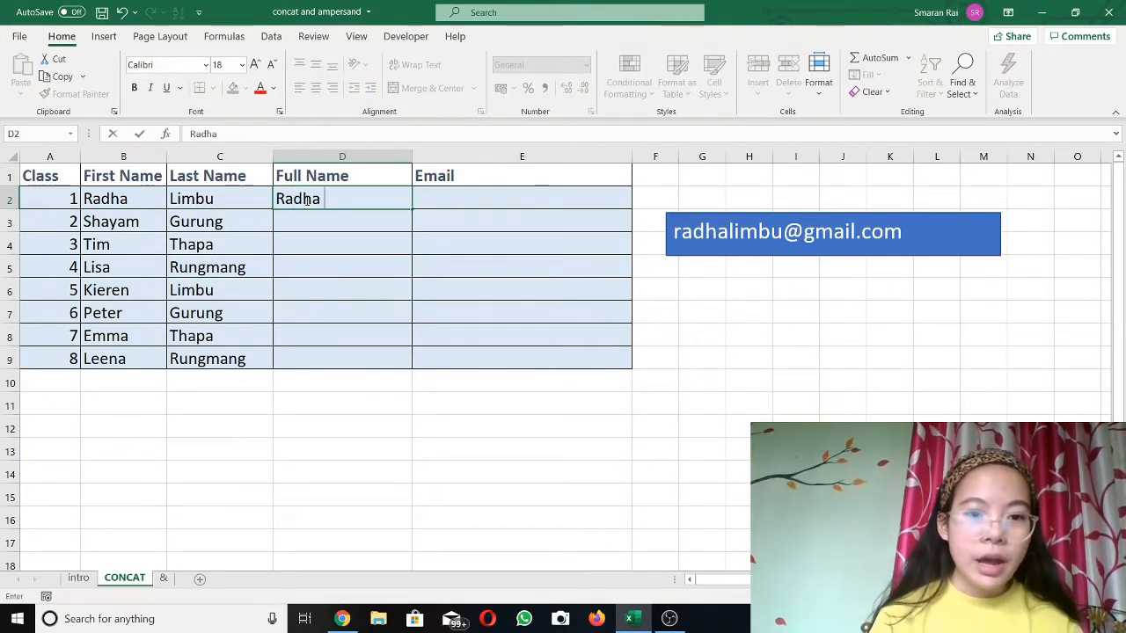
{"action": "type", "text": " Limbu"}
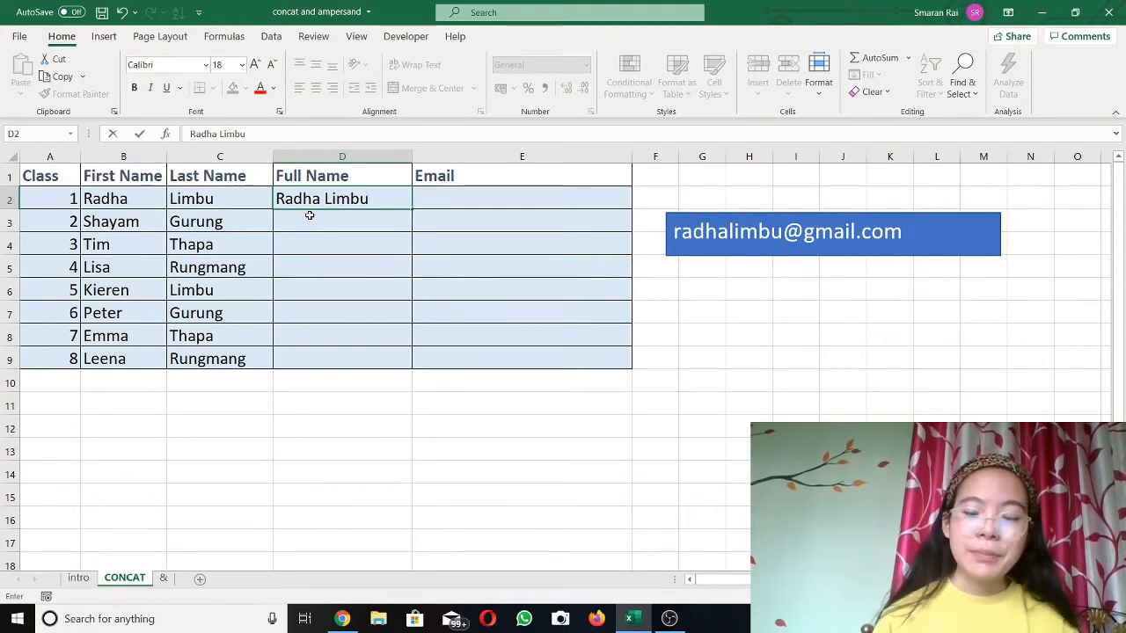
{"action": "key", "text": "BackSpace"}
{"action": "key", "text": "BackSpace"}
{"action": "key", "text": "BackSpace"}
{"action": "key", "text": "BackSpace"}
{"action": "key", "text": "BackSpace"}
{"action": "key", "text": "BackSpace"}
{"action": "key", "text": "BackSpace"}
{"action": "key", "text": "BackSpace"}
{"action": "key", "text": "BackSpace"}
{"action": "key", "text": "BackSpace"}
{"action": "key", "text": "BackSpace"}
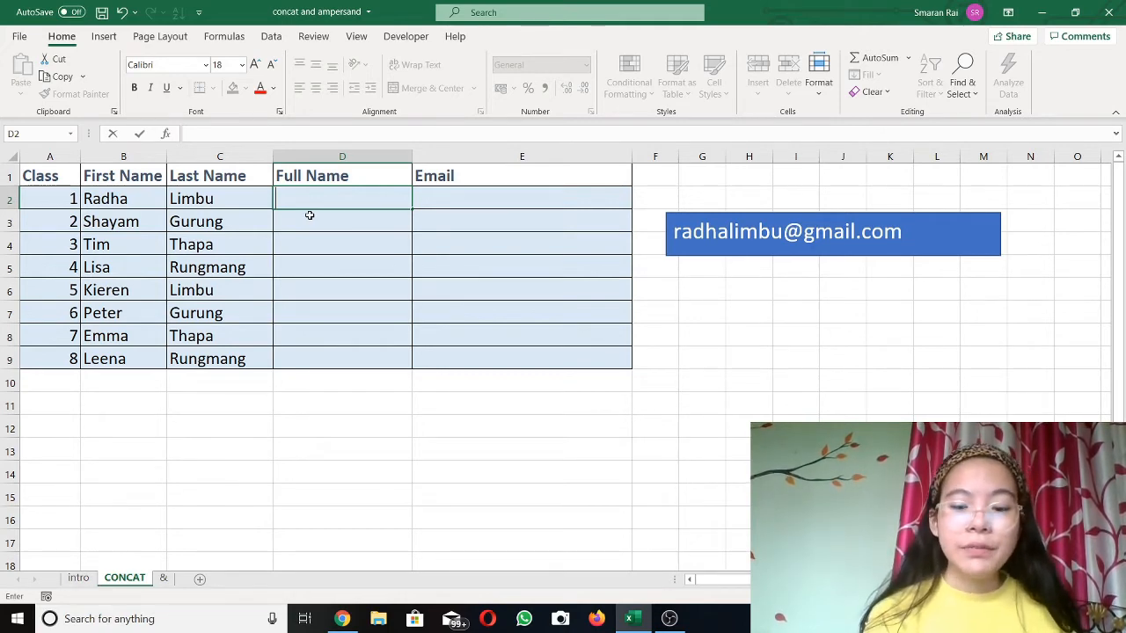
Step: Enter =CONCAT(B2,C2) in D2 to join the first and last names without a space
{"action": "type", "text": "="}
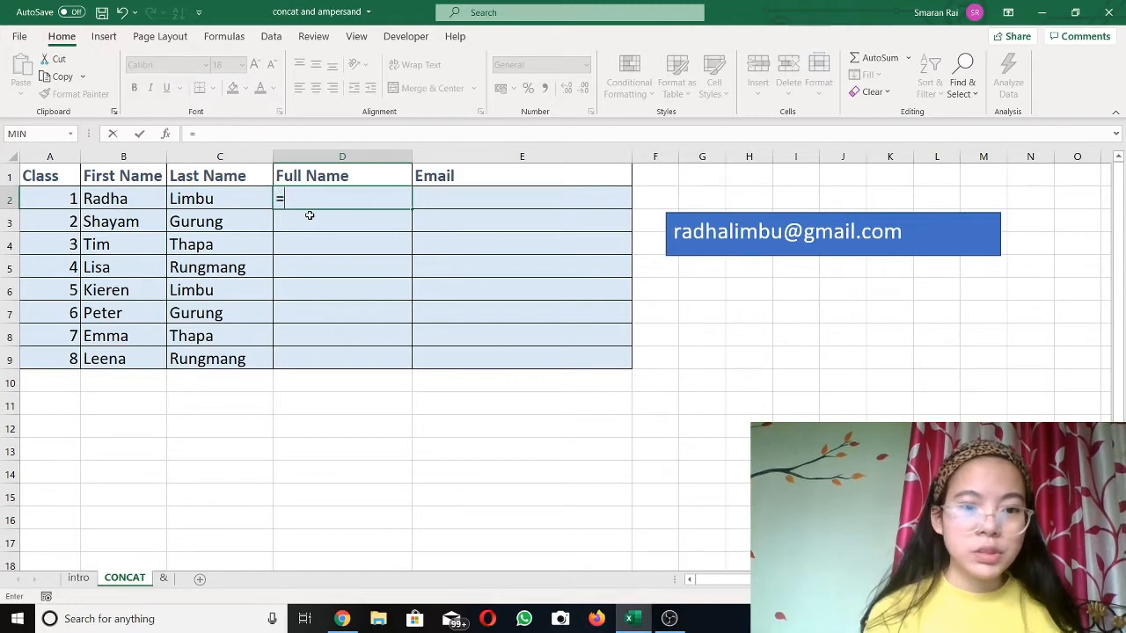
{"action": "type", "text": "con"}
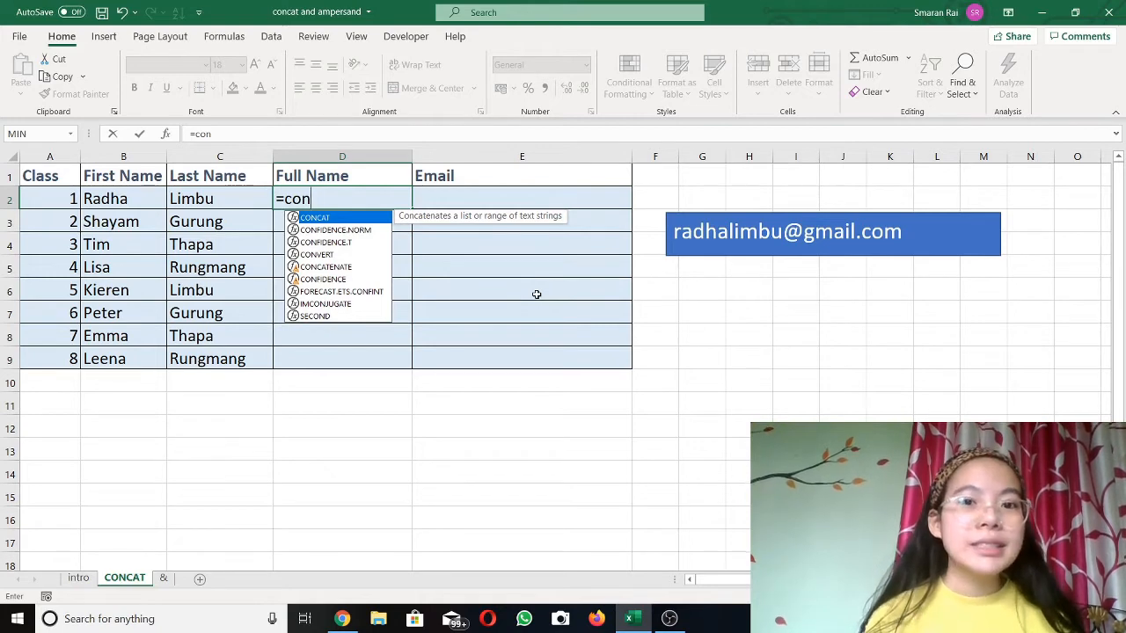
{"action": "key", "text": "Tab"}
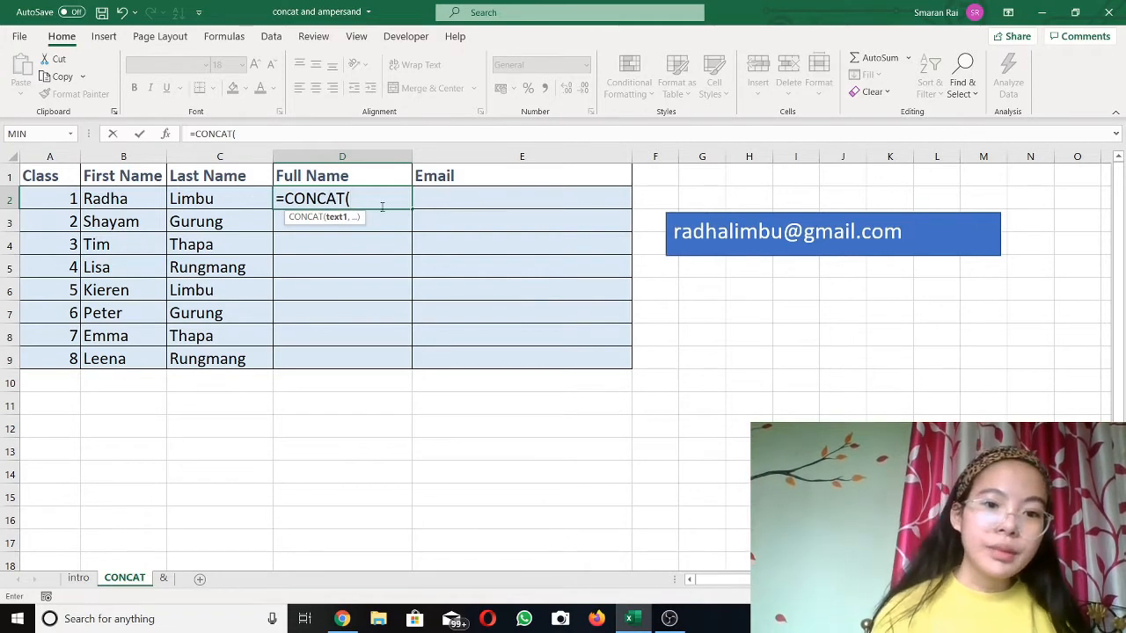
{"action": "left_click", "coordinate": [143, 198]}
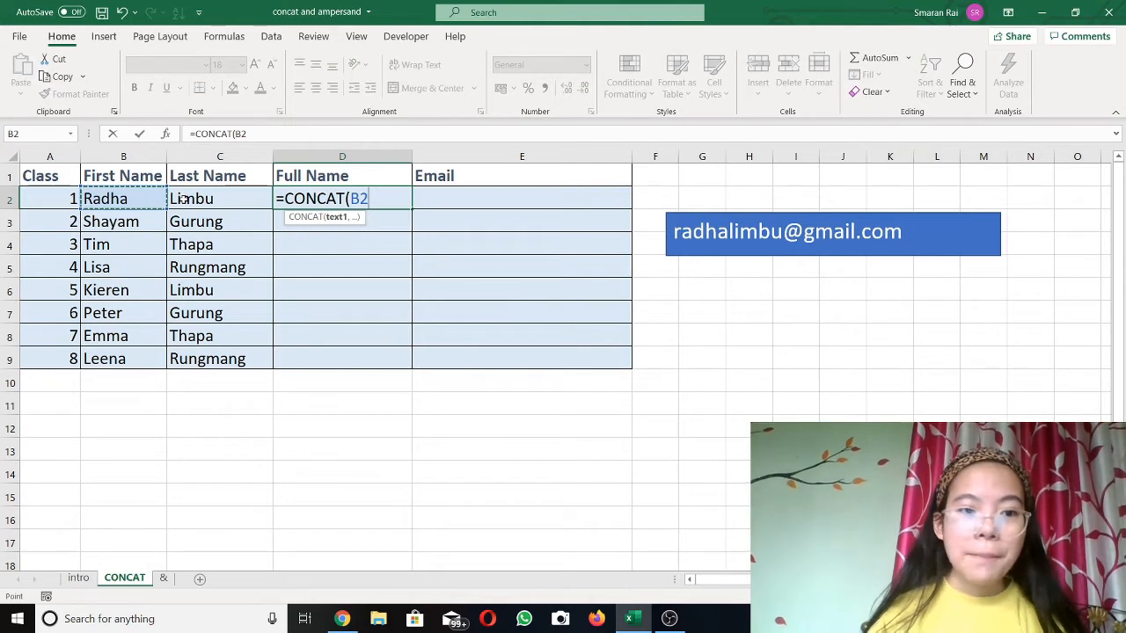
{"action": "type", "text": ","}
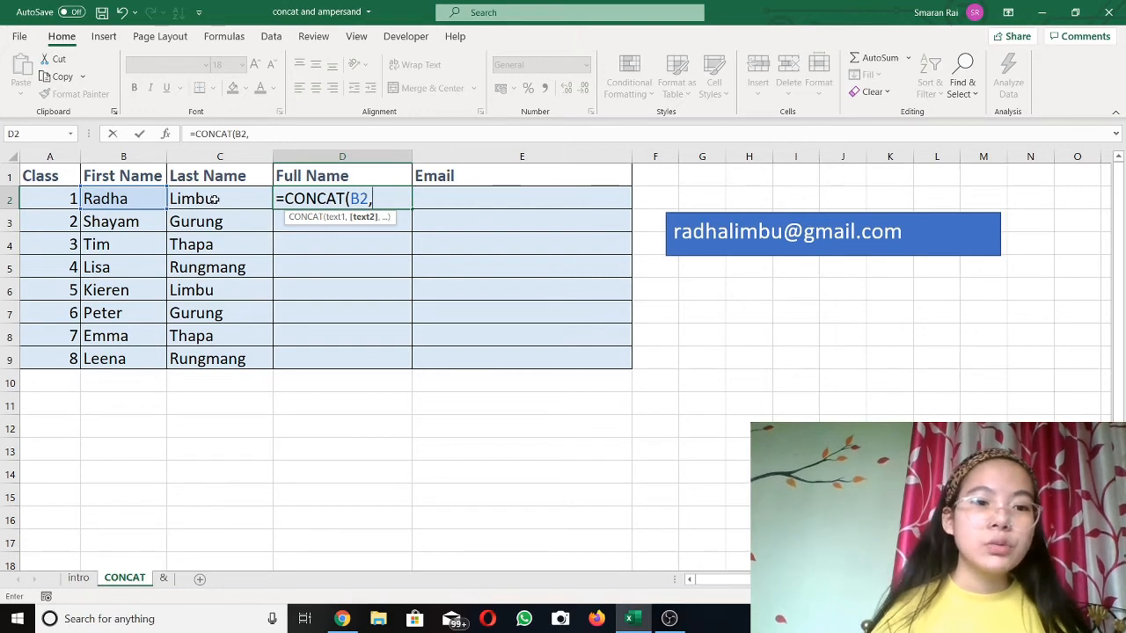
{"action": "left_click", "coordinate": [213, 199]}
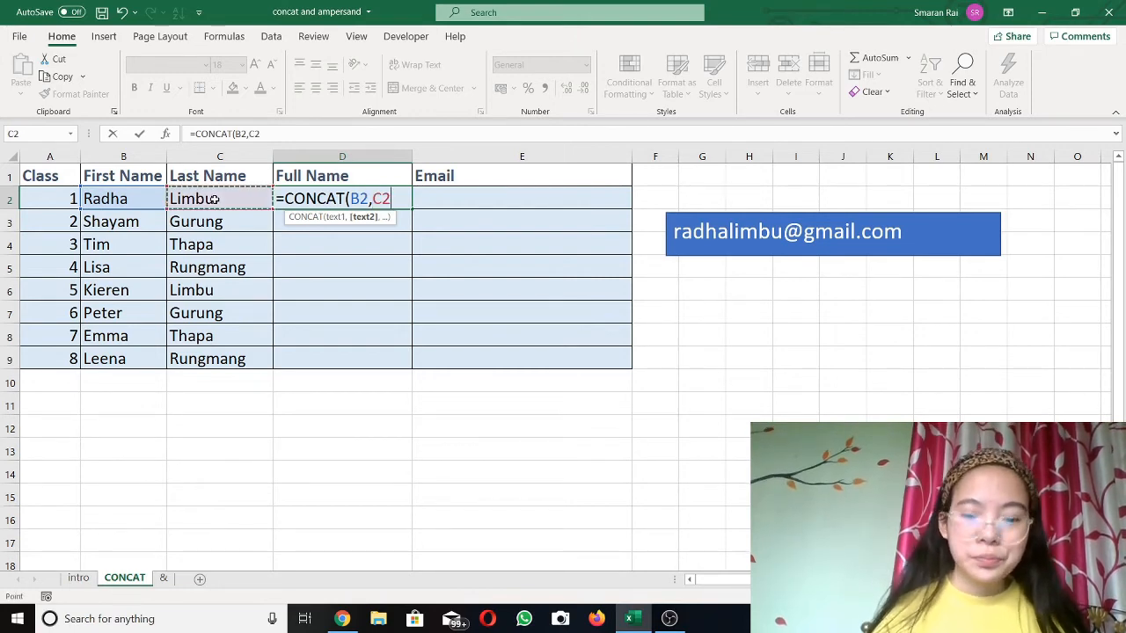
{"action": "key", "text": "Return"}
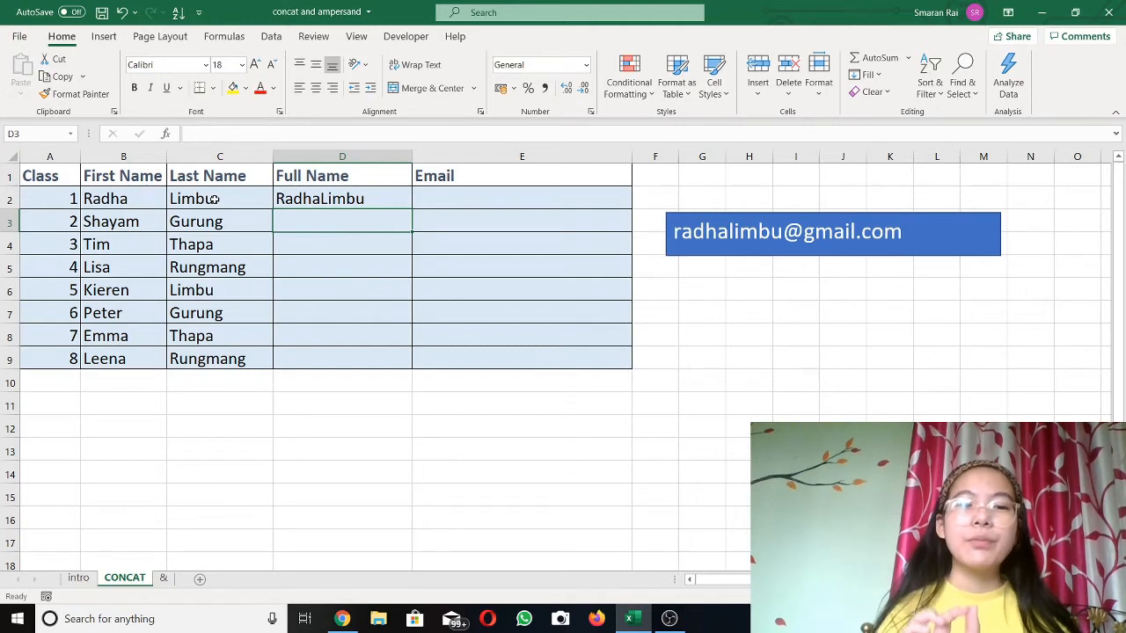
Step: Change D2's formula to =CONCAT(B2," ",C2) so a space separates first and last names
{"action": "left_click", "coordinate": [358, 197]}
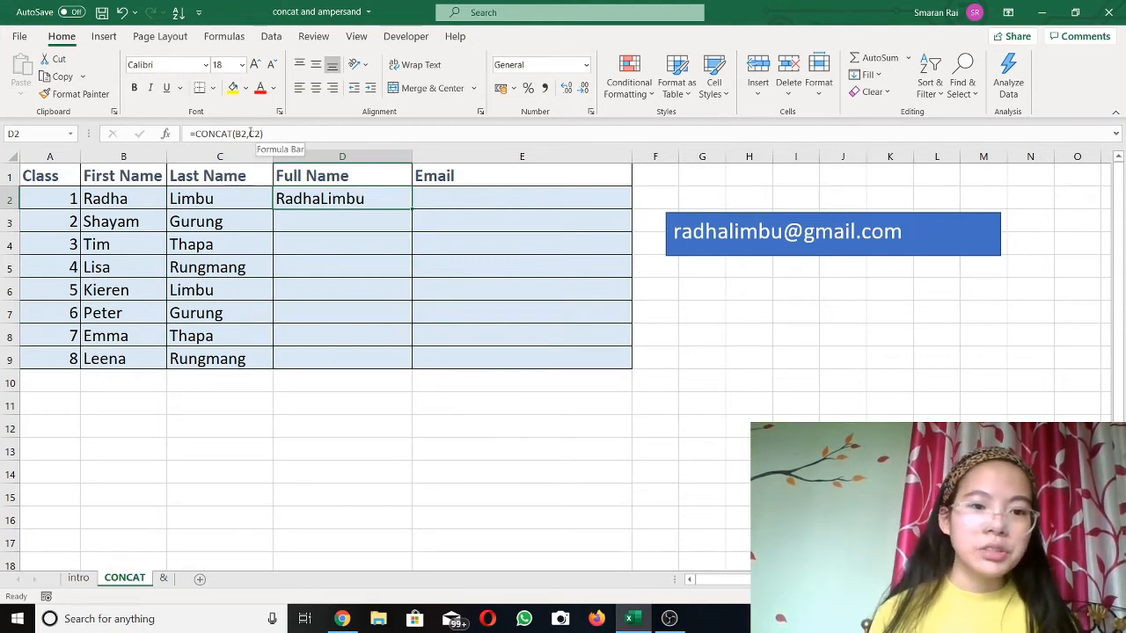
{"action": "double_click", "coordinate": [315, 199]}
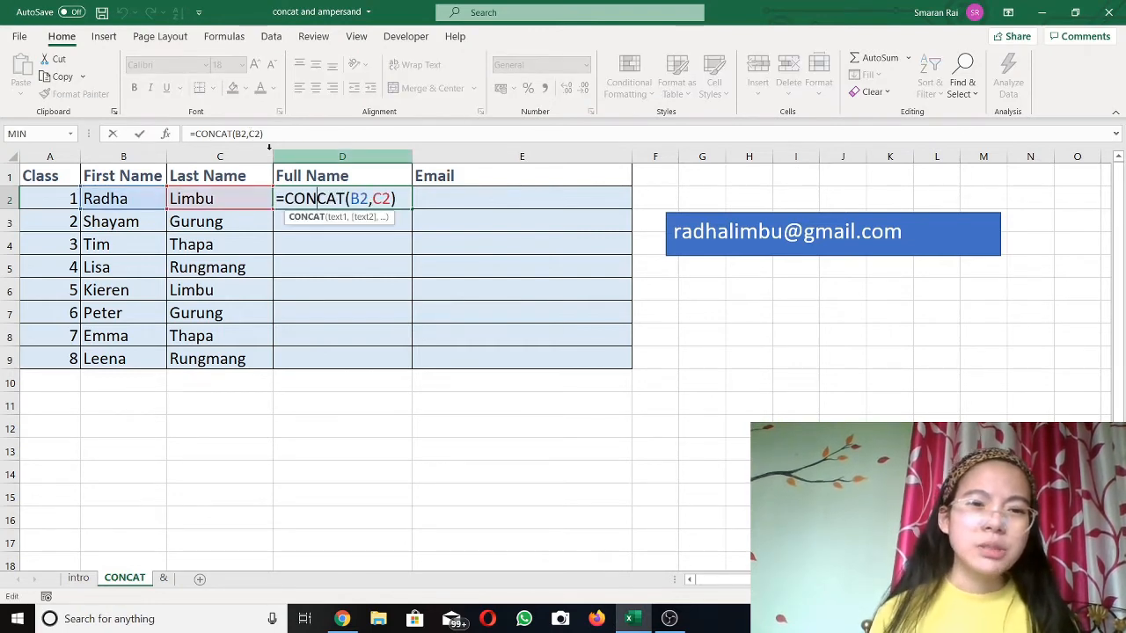
{"action": "left_click", "coordinate": [248, 133]}
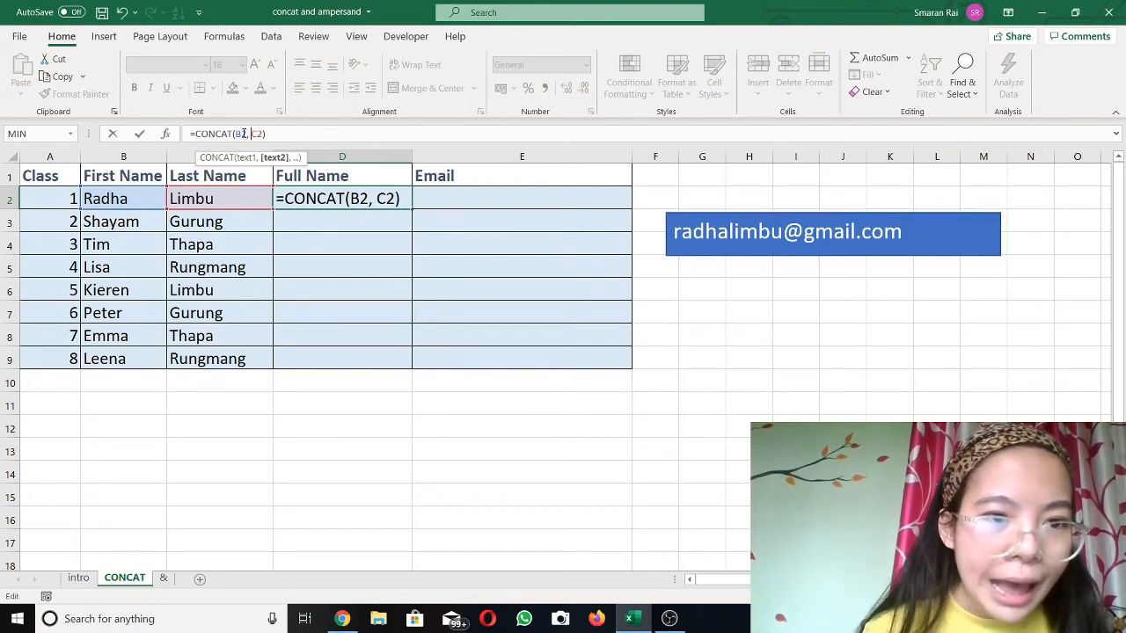
{"action": "key", "text": "BackSpace"}
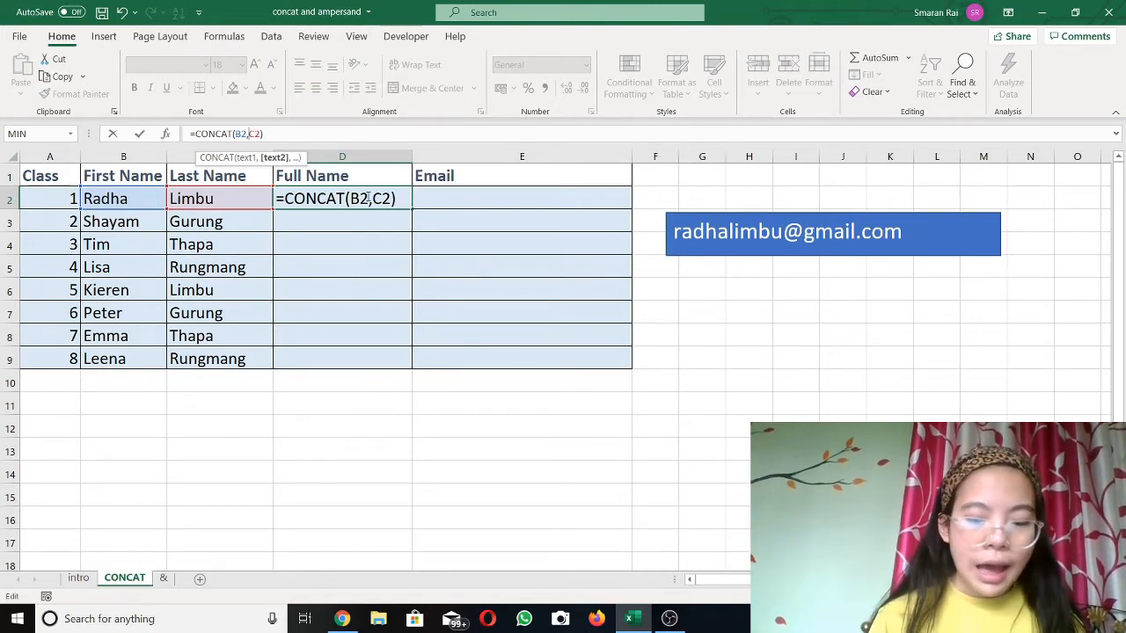
{"action": "type", "text": "\""}
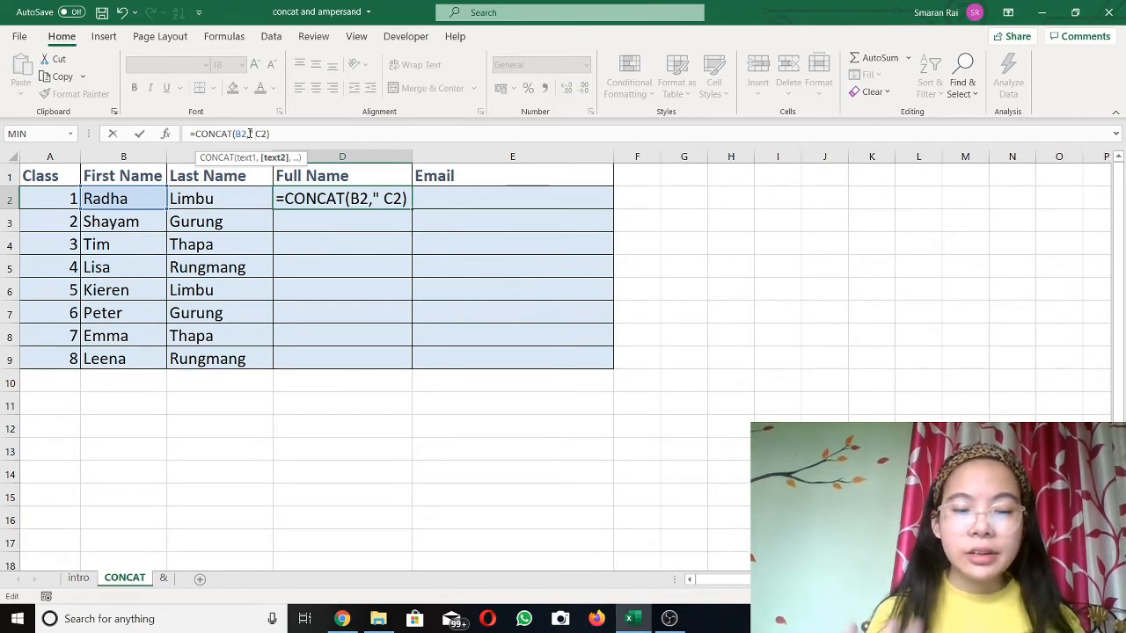
{"action": "type", "text": "\""}
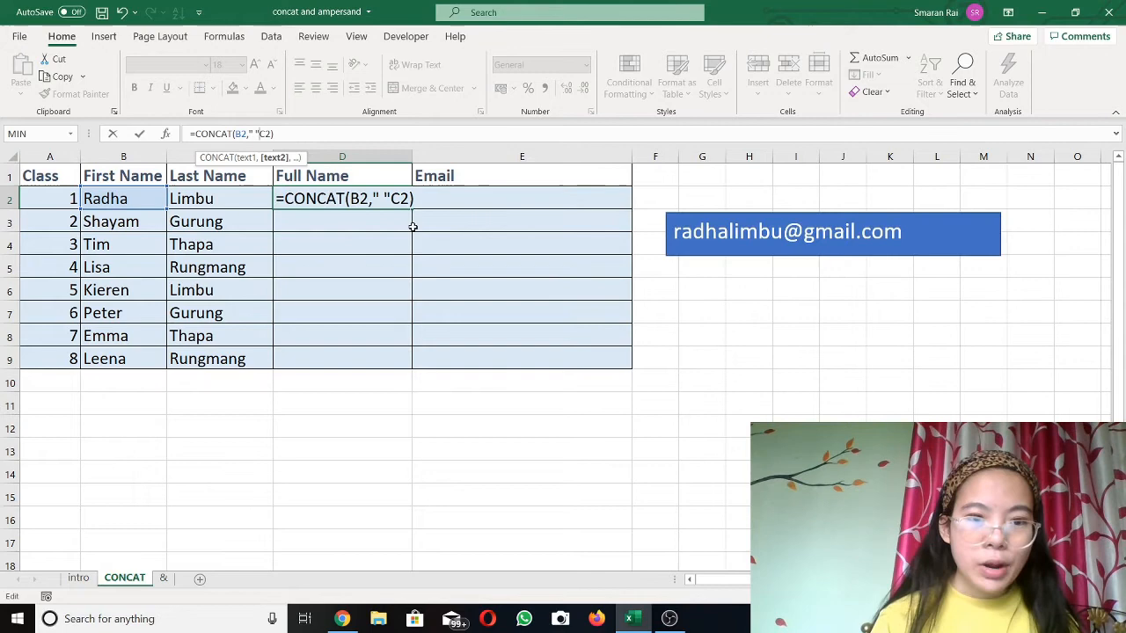
{"action": "type", "text": ","}
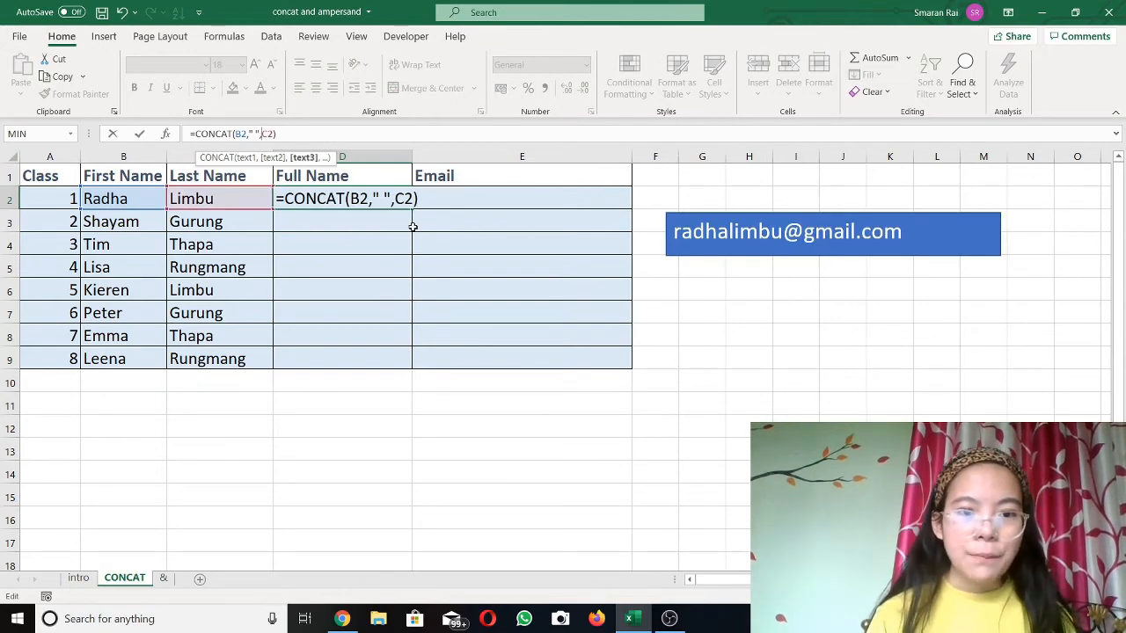
{"action": "key", "text": "Return"}
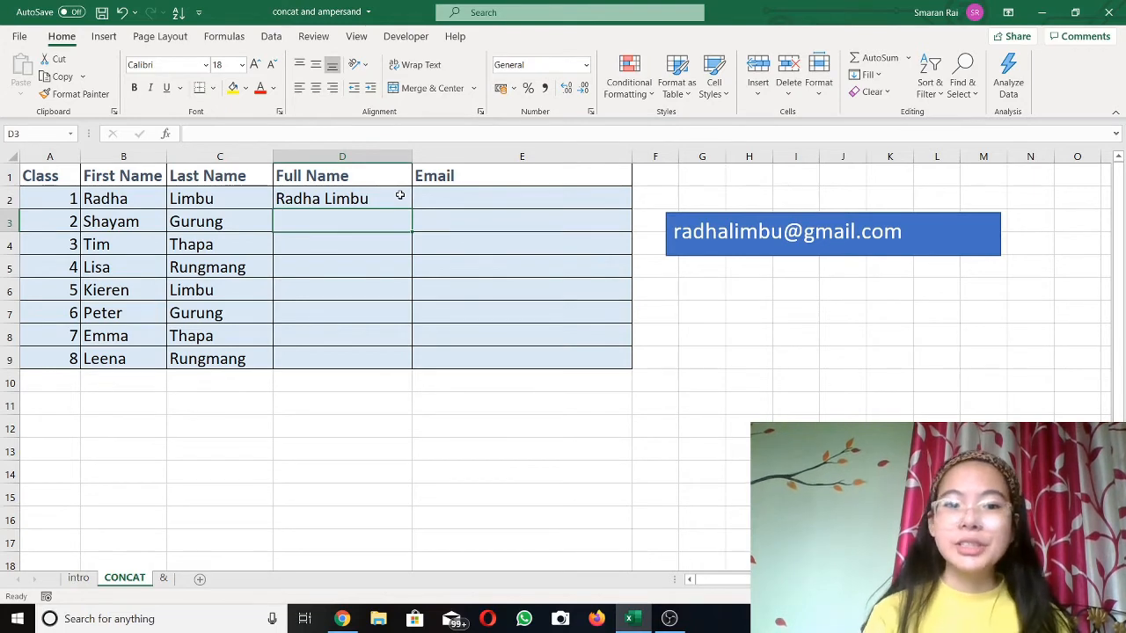
Step: Fill the D2 Full Name formula down through D9 and check the copy in D3
{"action": "left_click", "coordinate": [400, 195]}
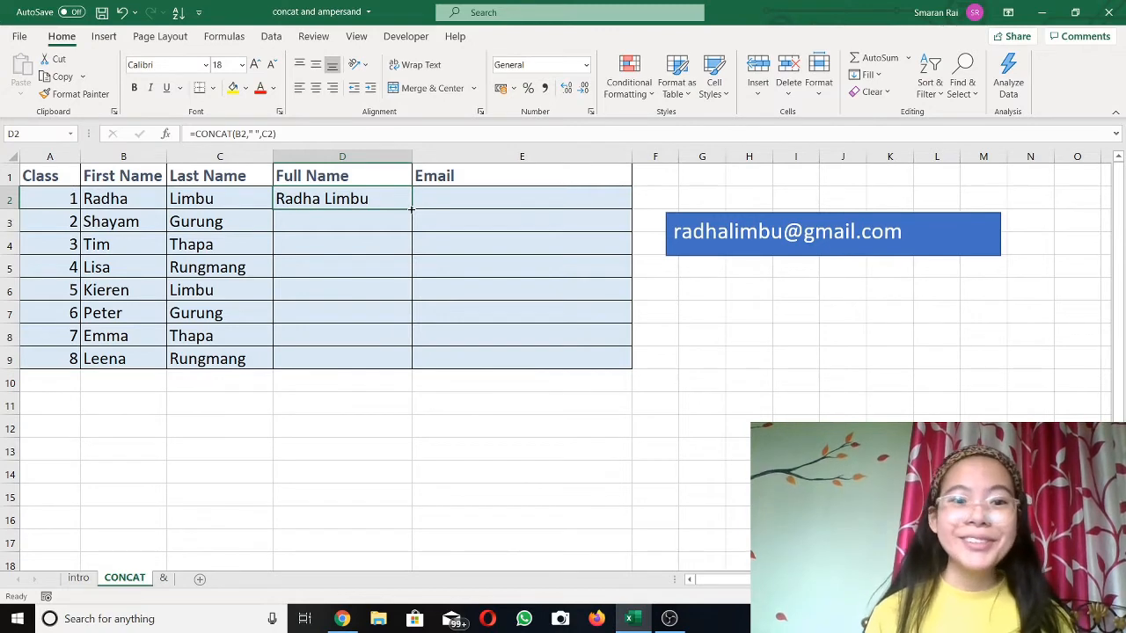
{"action": "double_click", "coordinate": [411, 208]}
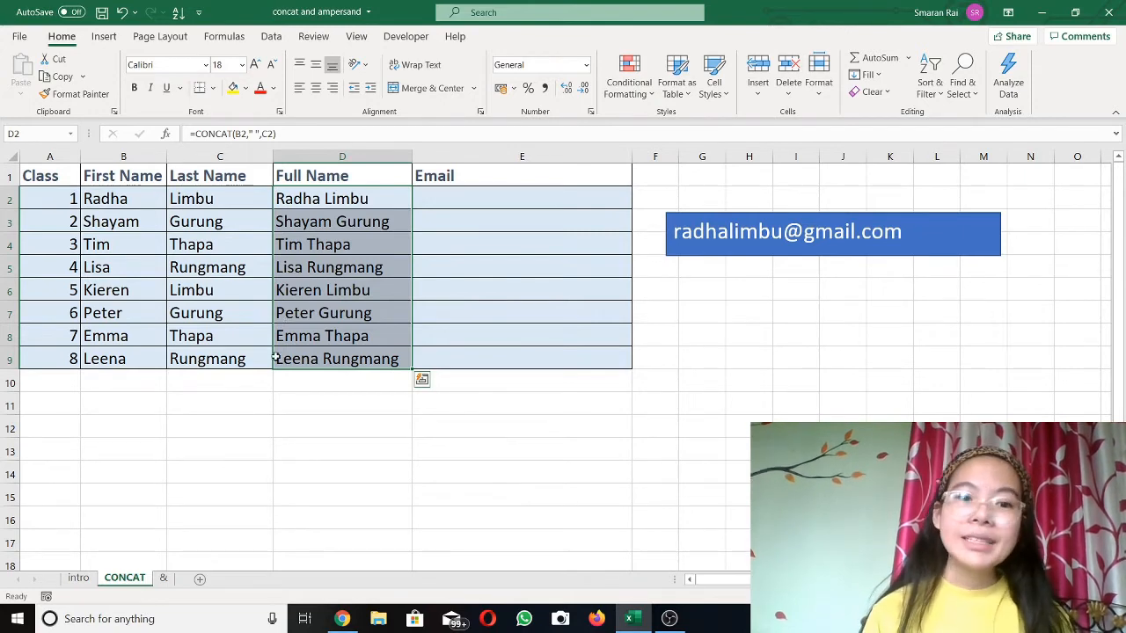
{"action": "left_click", "coordinate": [297, 220]}
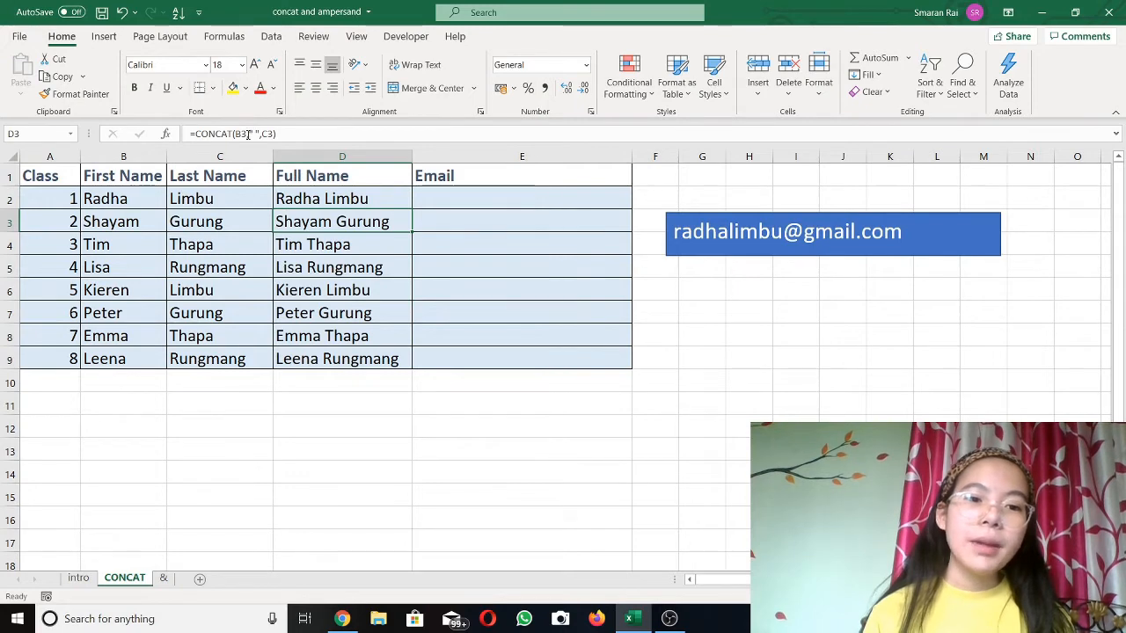
{"action": "left_click", "coordinate": [513, 194]}
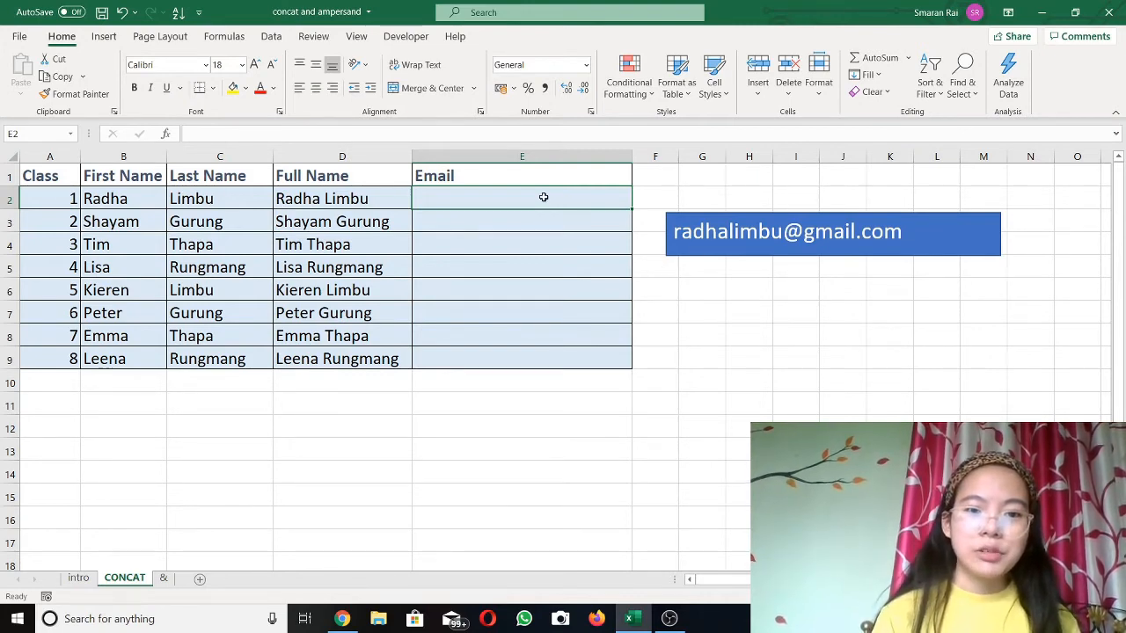
Step: Start E2's email formula as =CONCAT(B2,C2, joining first and last names
{"action": "type", "text": "=c"}
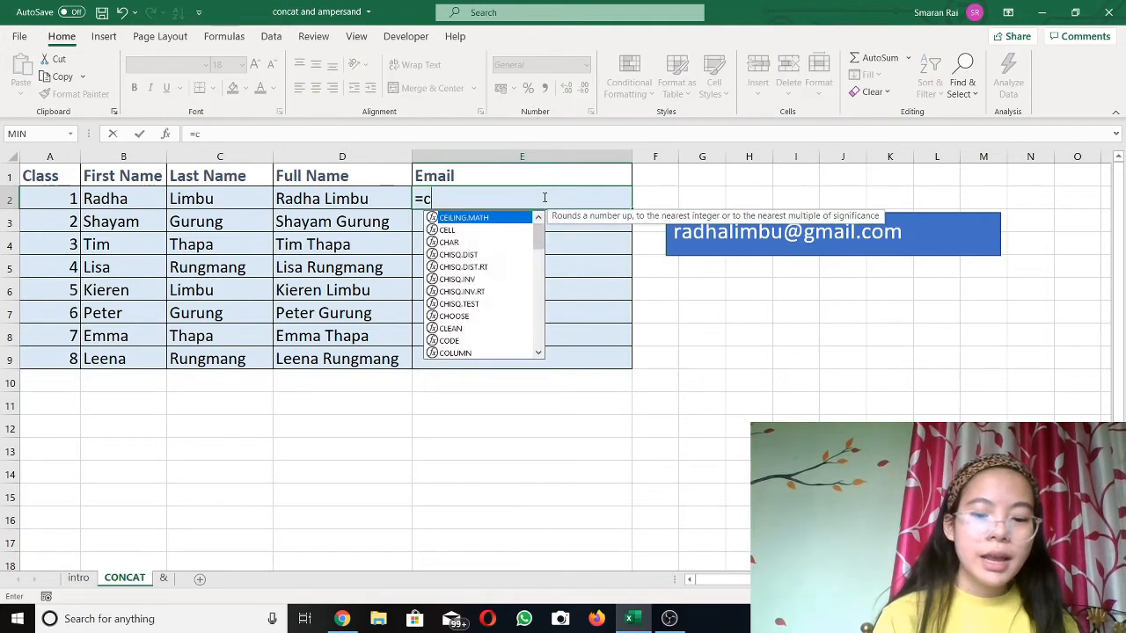
{"action": "type", "text": "on"}
{"action": "key", "text": "Tab"}
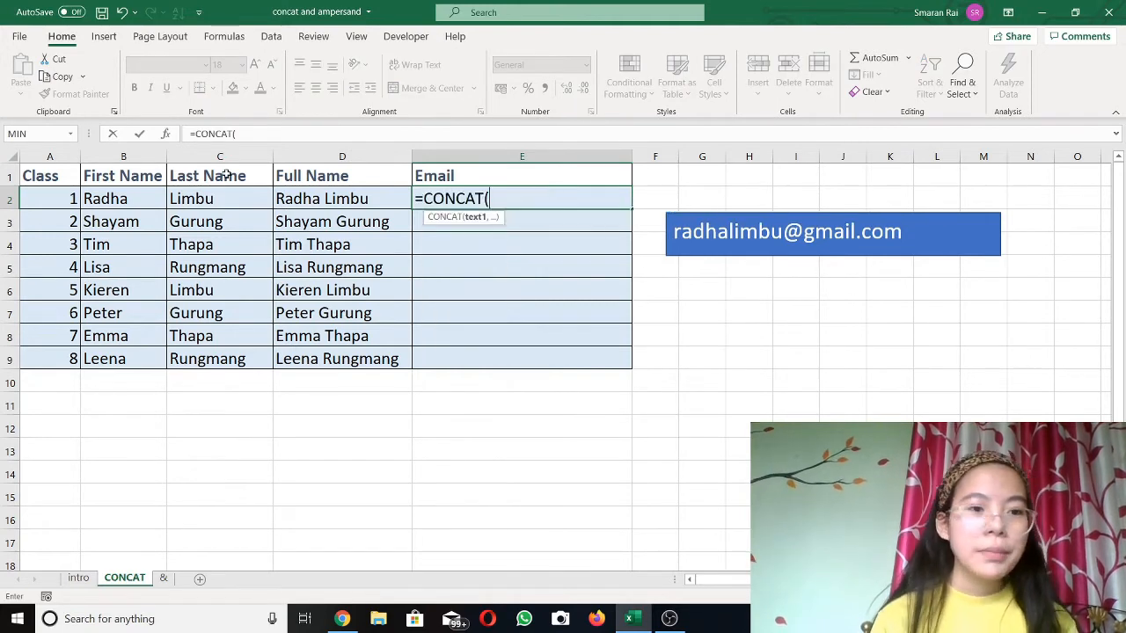
{"action": "left_click", "coordinate": [132, 199]}
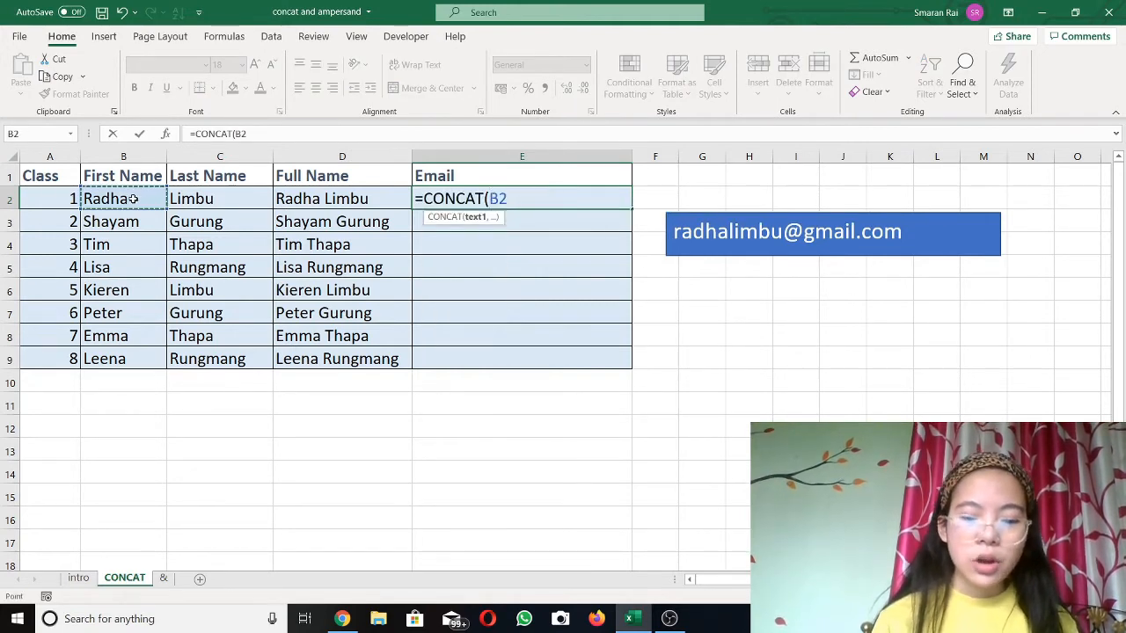
{"action": "type", "text": ","}
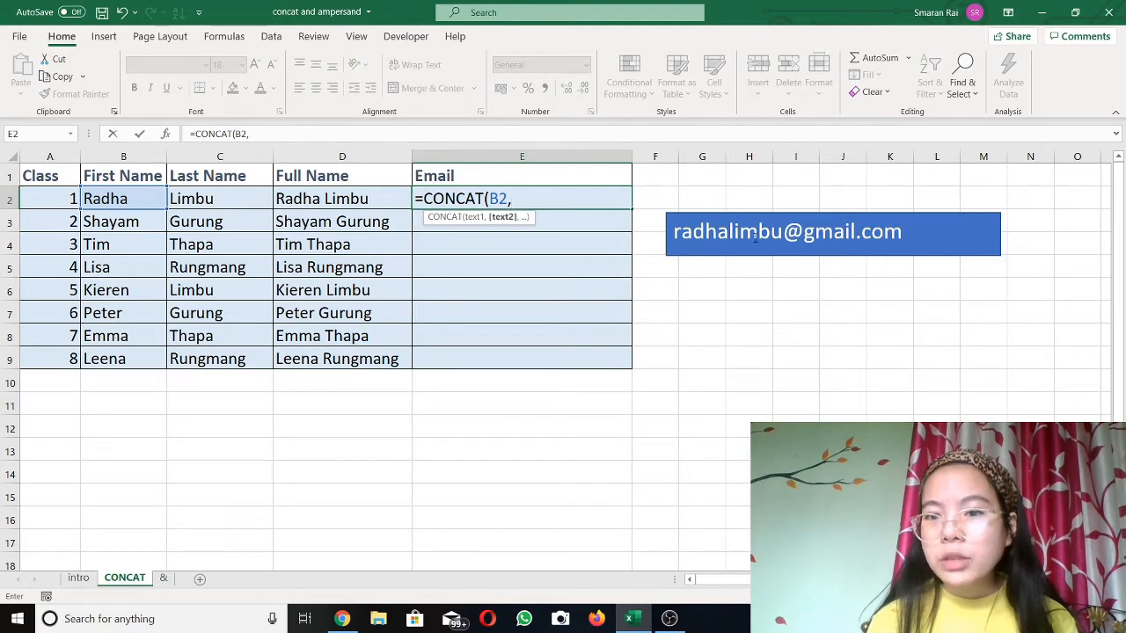
{"action": "left_click", "coordinate": [196, 198]}
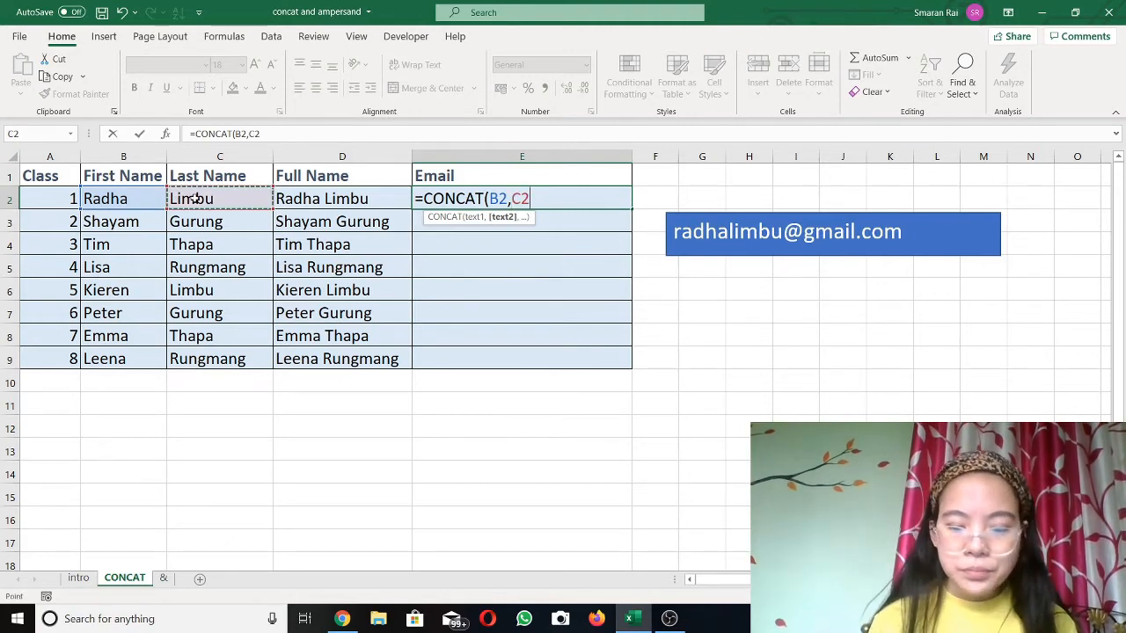
{"action": "type", "text": ","}
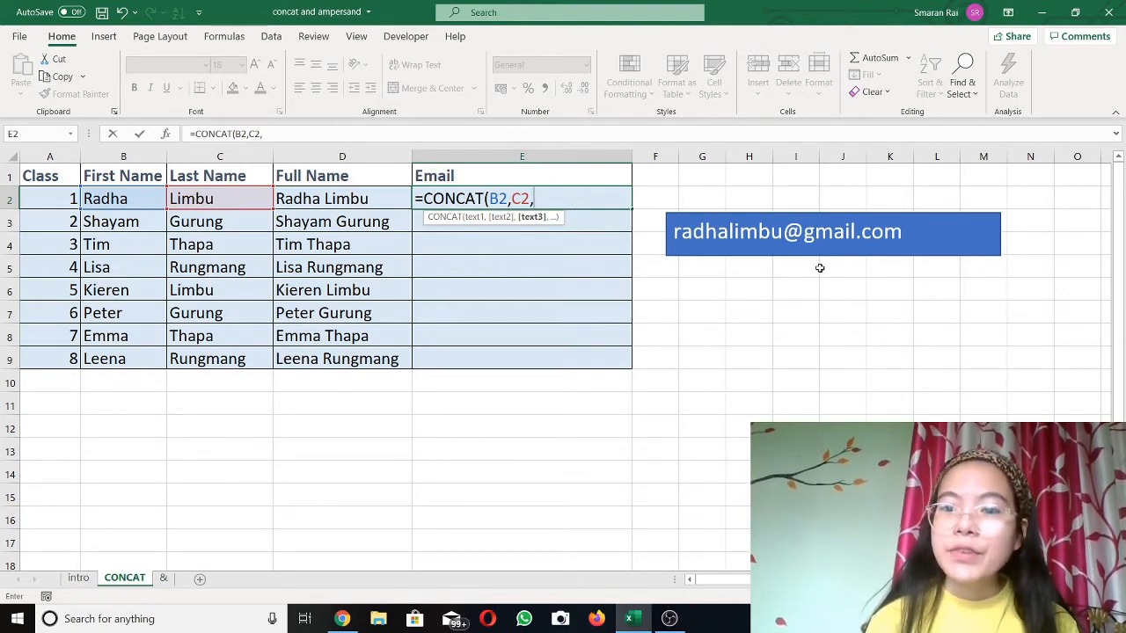
{"action": "left_click", "coordinate": [785, 221]}
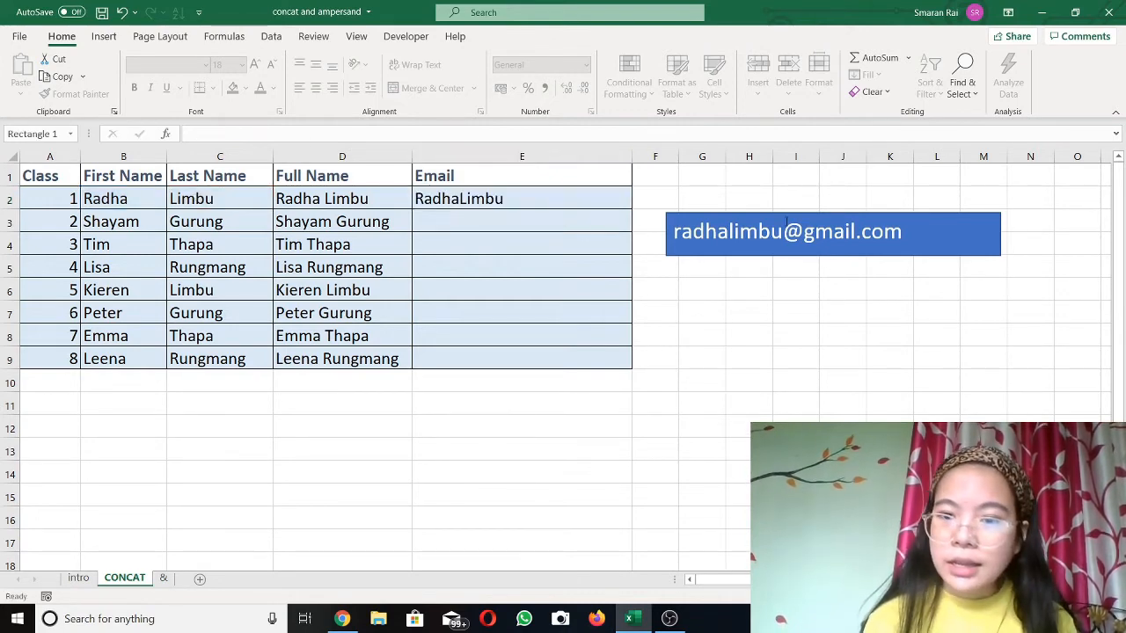
{"action": "left_click_drag", "start_coordinate": [783, 232], "coordinate": [915, 226]}
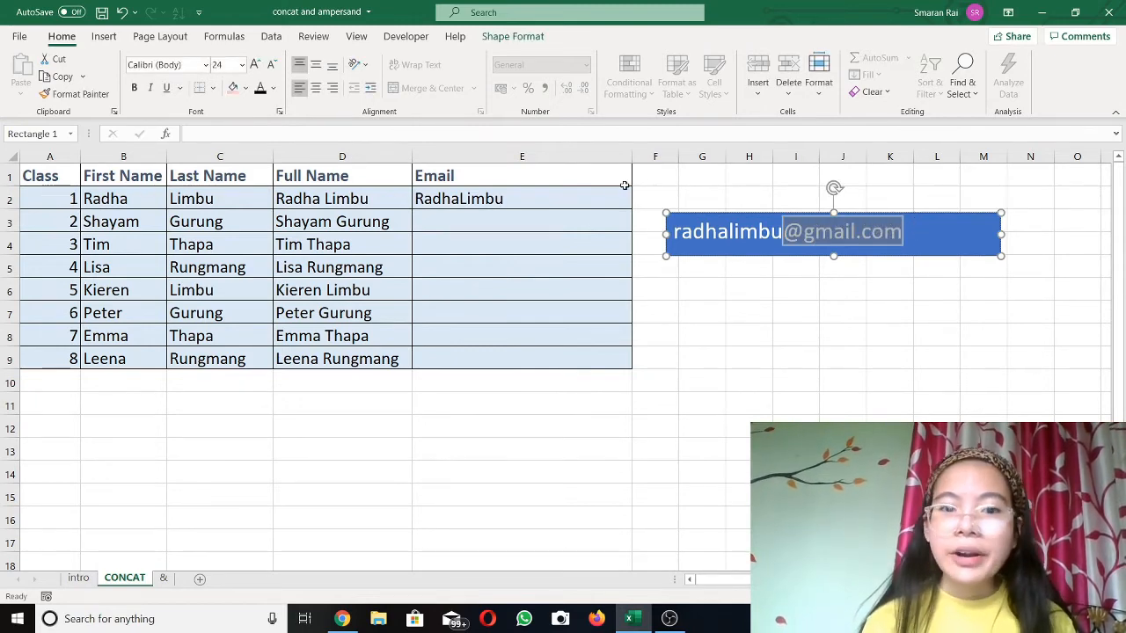
{"action": "left_click", "coordinate": [486, 200]}
{"action": "double_click", "coordinate": [487, 200]}
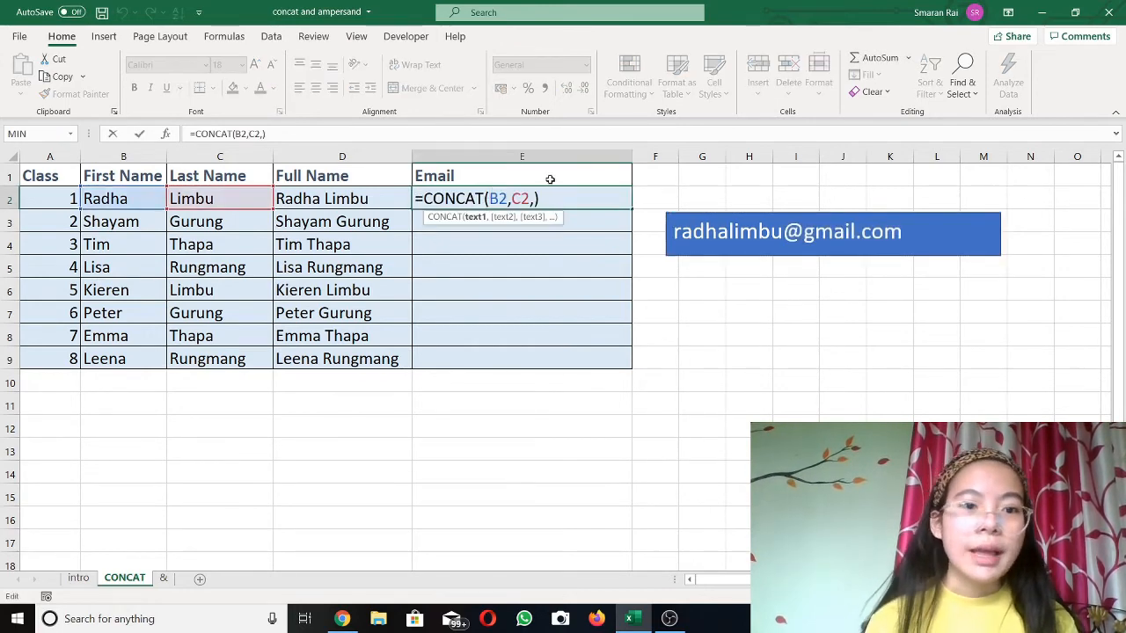
{"action": "left_click", "coordinate": [261, 134]}
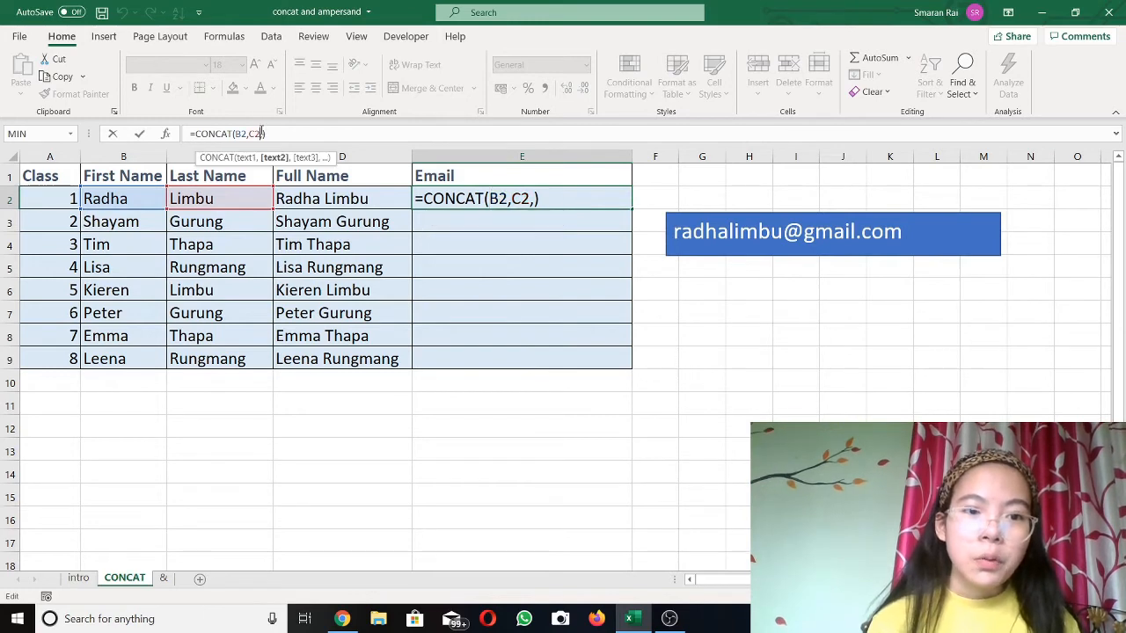
{"action": "key", "text": "Right"}
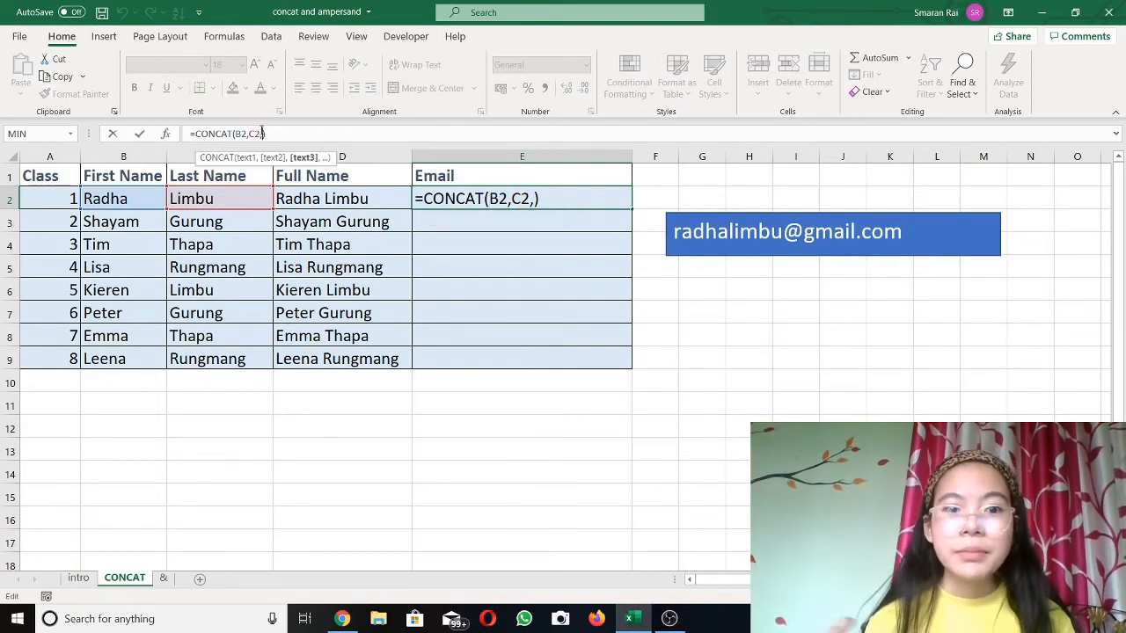
{"action": "type", "text": "\""}
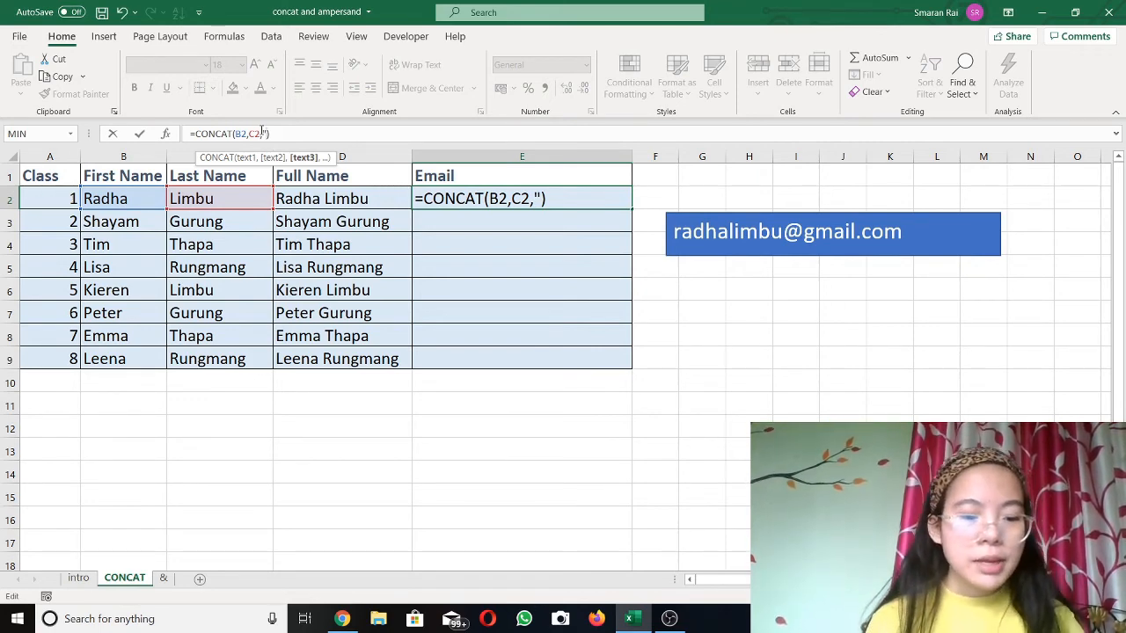
{"action": "type", "text": "@"}
{"action": "type", "text": ",a"}
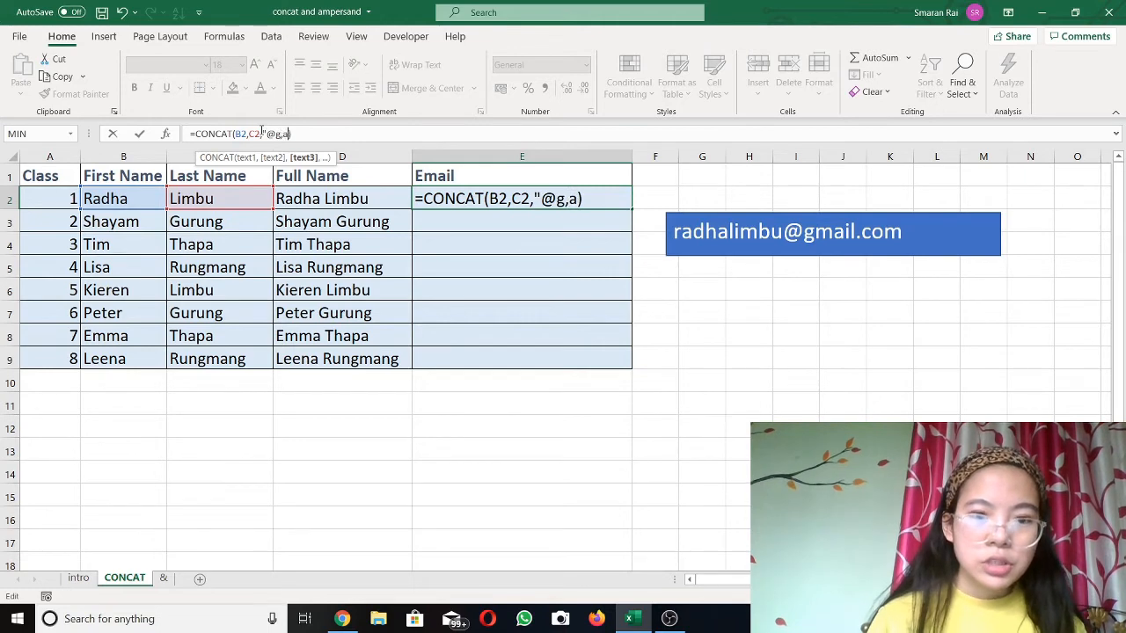
{"action": "key", "text": "BackSpace"}
{"action": "key", "text": "BackSpace"}
{"action": "type", "text": "mail.com"}
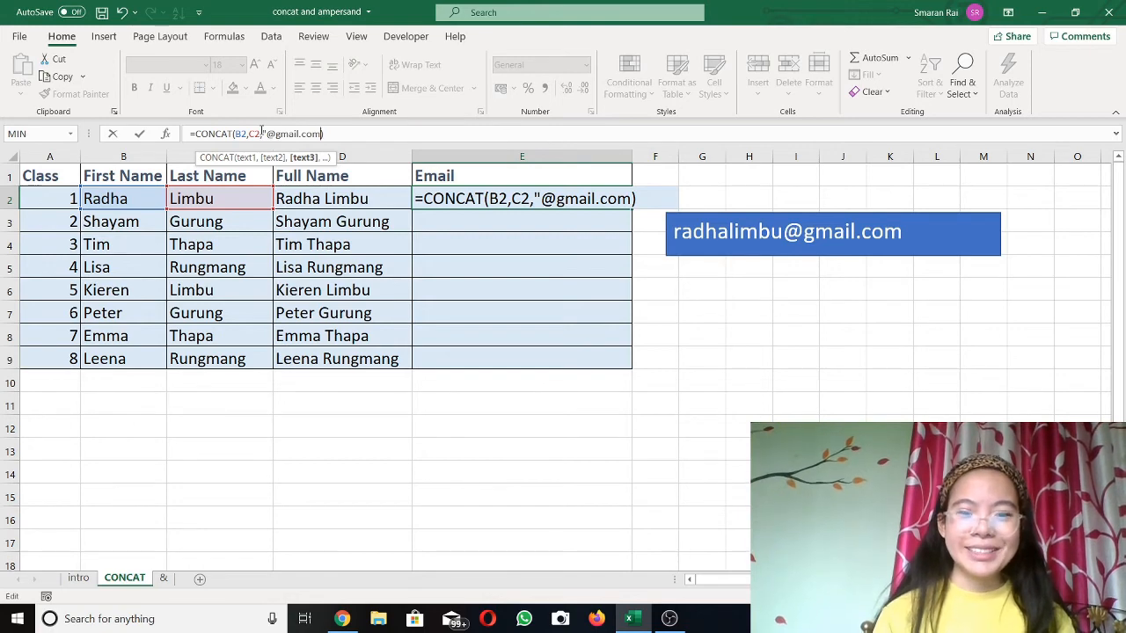
{"action": "key", "text": "Return"}
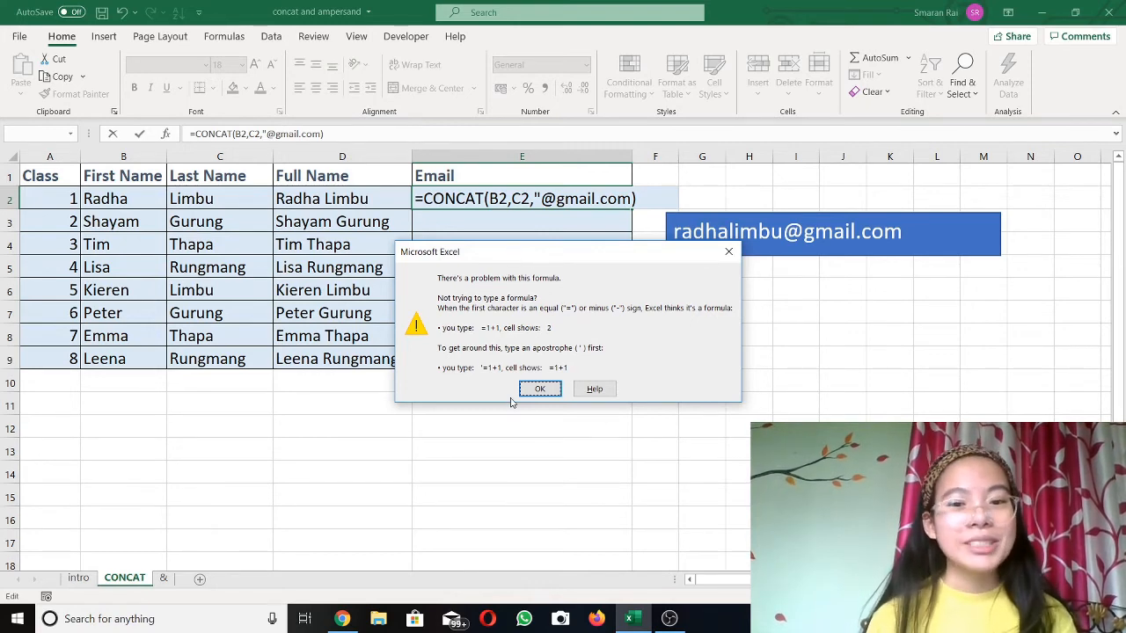
Step: Dismiss the formula error and close the quote so E2 shows the gmail address
{"action": "left_click", "coordinate": [539, 388]}
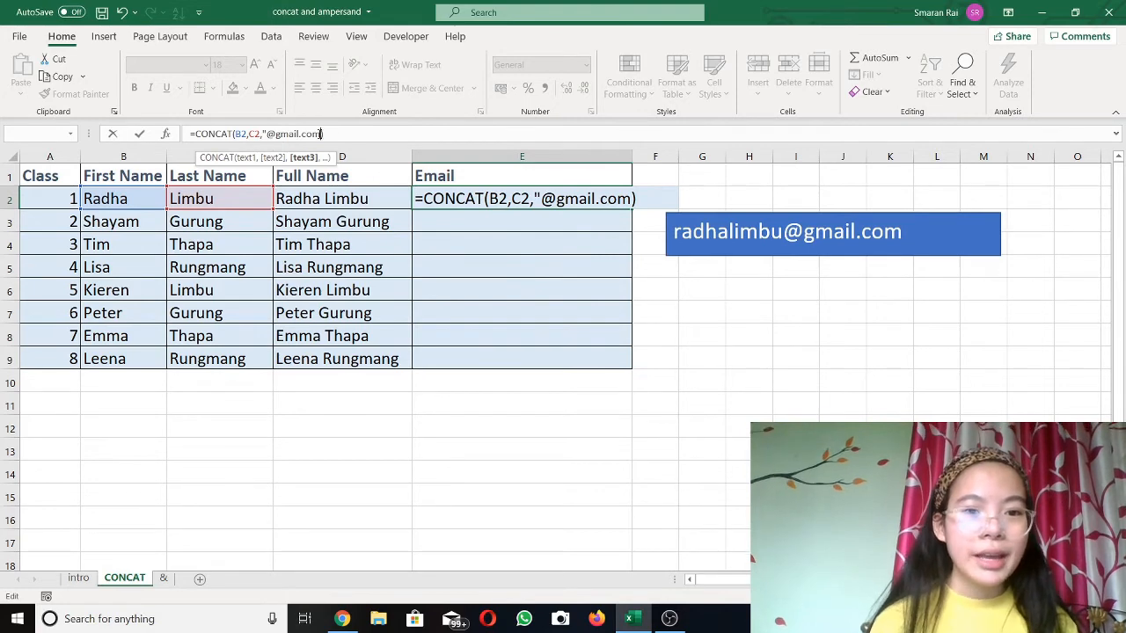
{"action": "left_click", "coordinate": [321, 134]}
{"action": "type", "text": "\""}
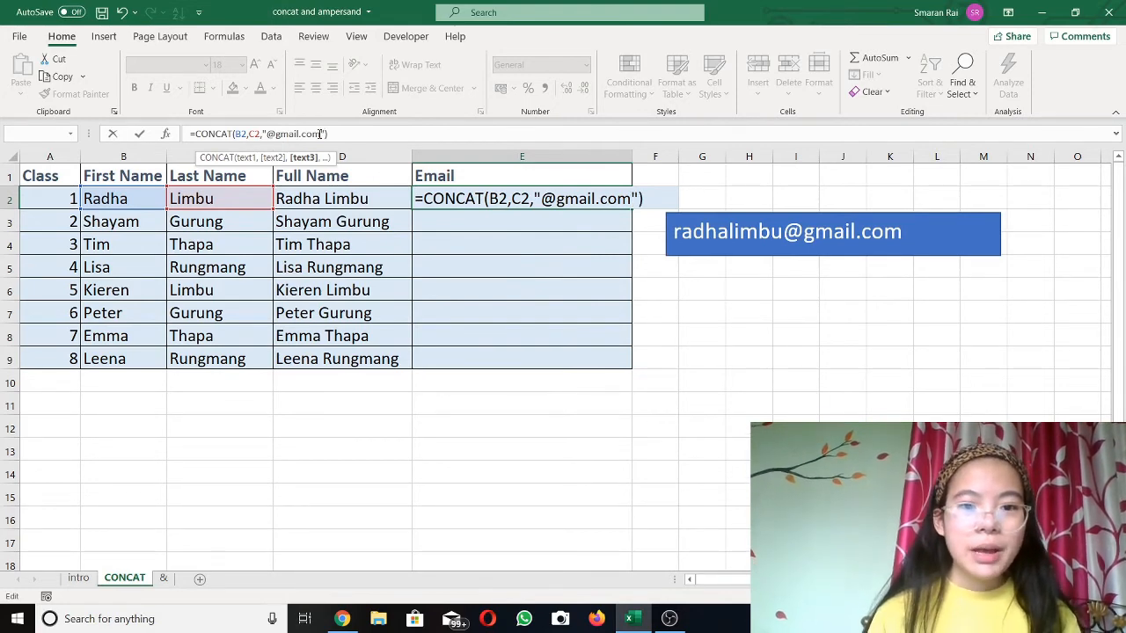
{"action": "key", "text": "Return"}
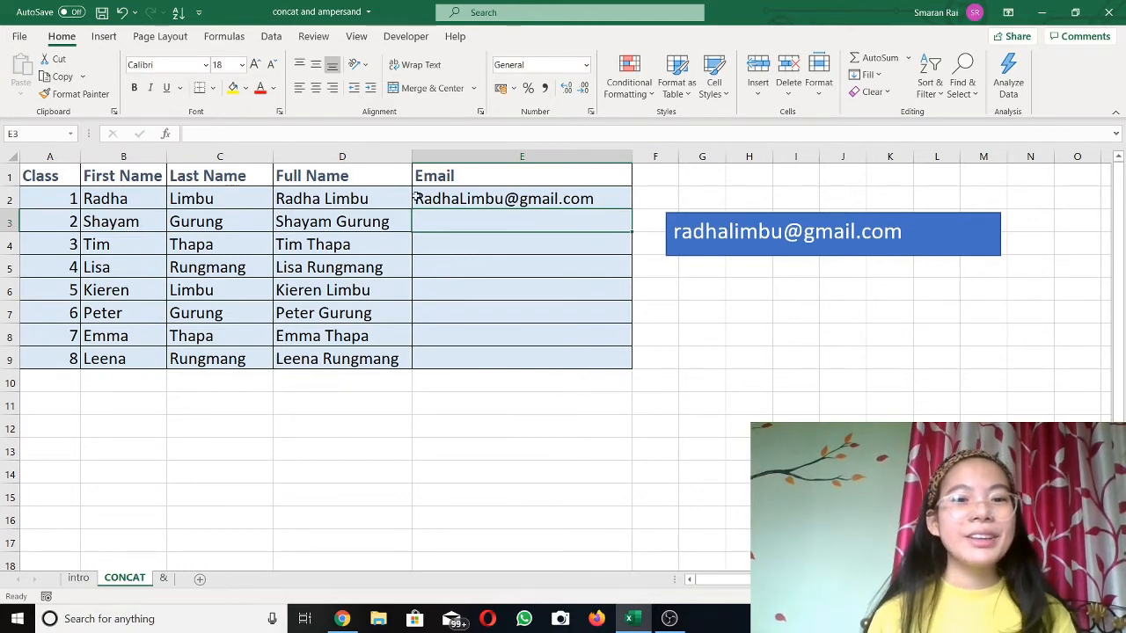
Step: Fill the E2 CONCAT email formula down to E9 for all eight students
{"action": "left_click", "coordinate": [616, 198]}
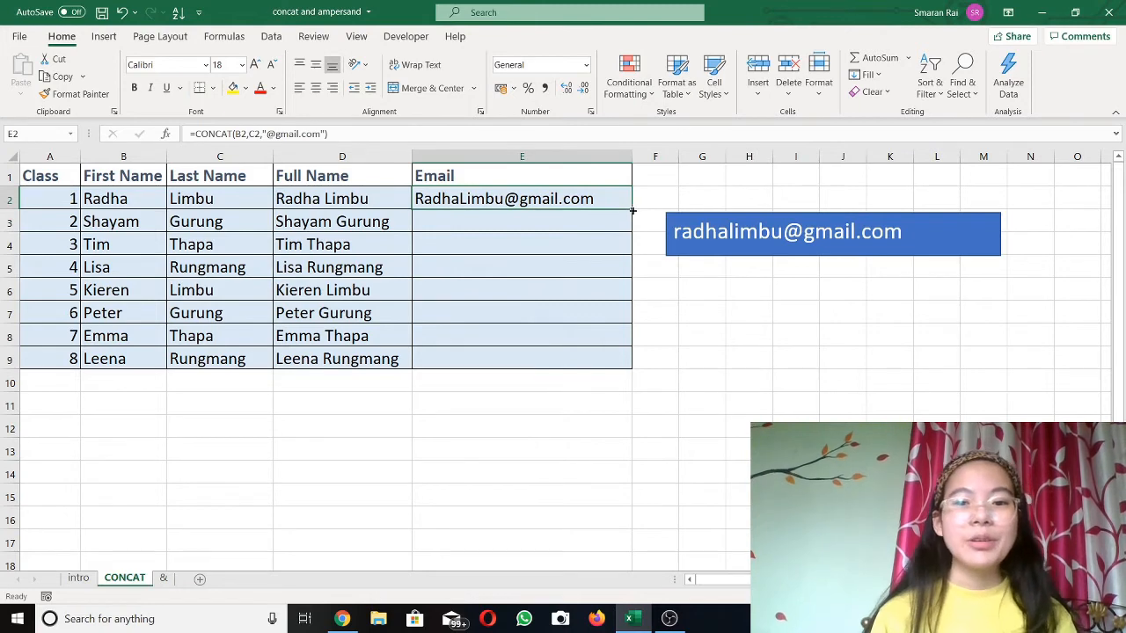
{"action": "double_click", "coordinate": [633, 212]}
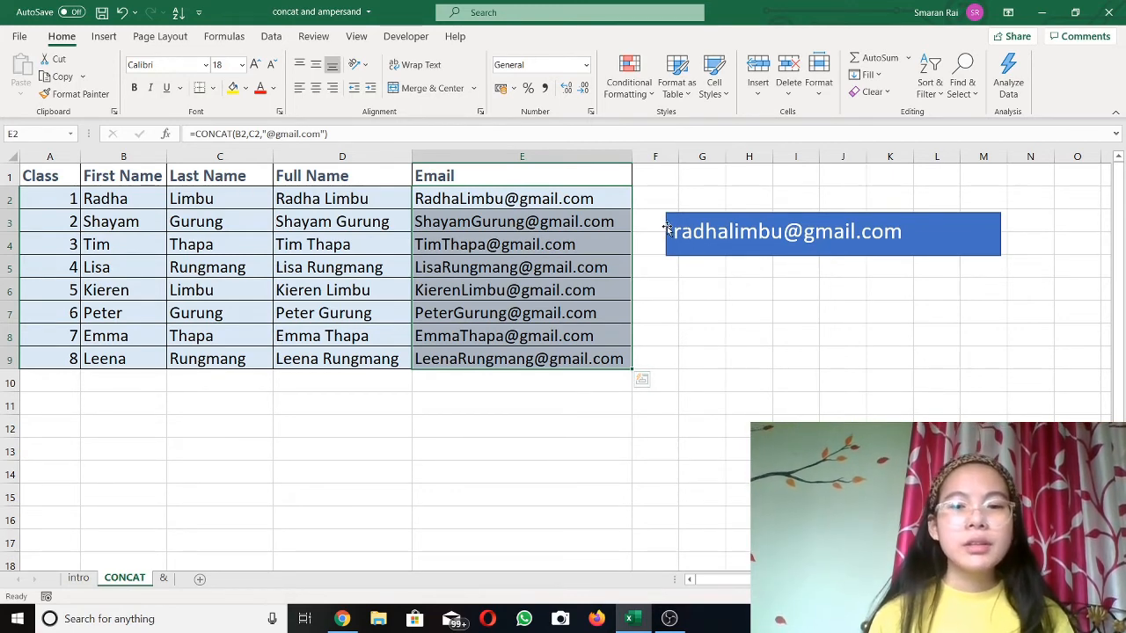
{"action": "left_click", "coordinate": [709, 287]}
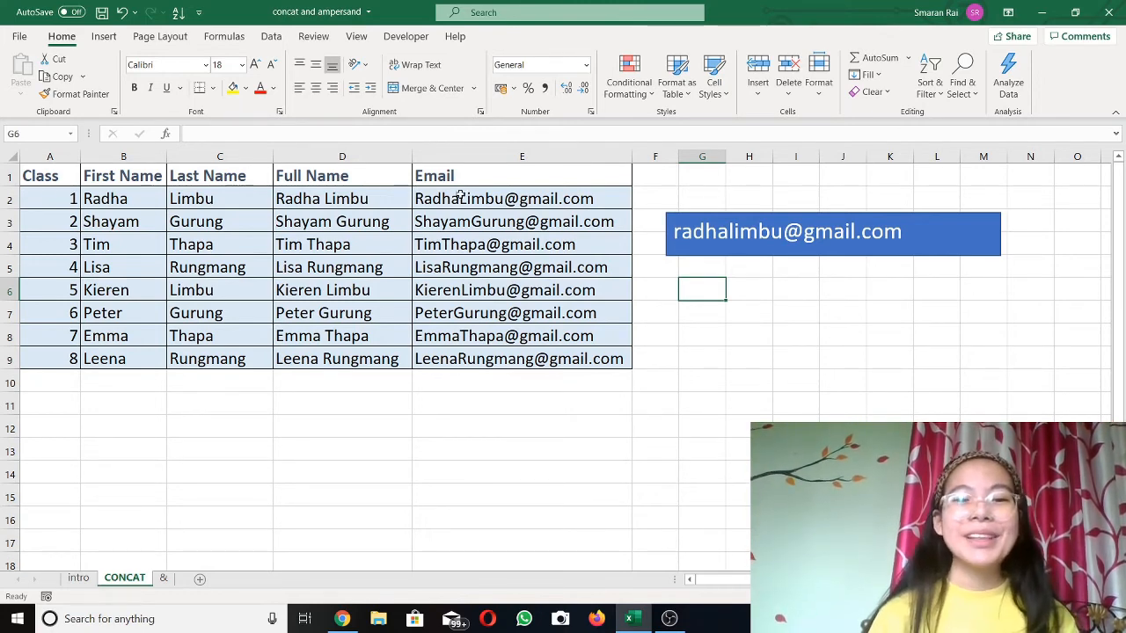
{"action": "left_click", "coordinate": [459, 196]}
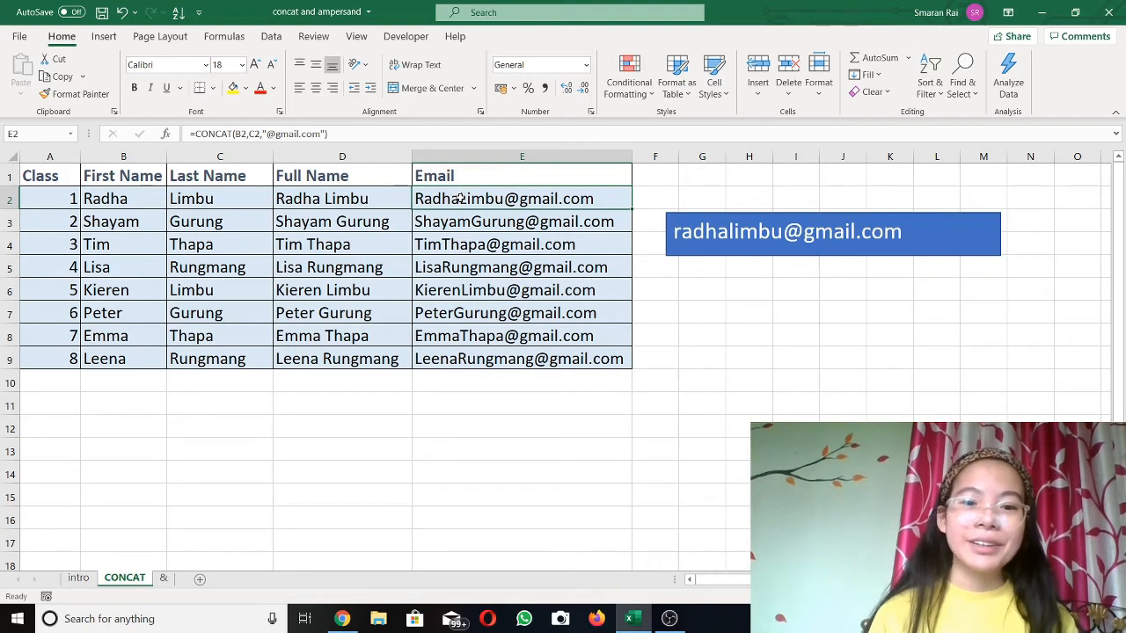
{"action": "left_click", "coordinate": [195, 133]}
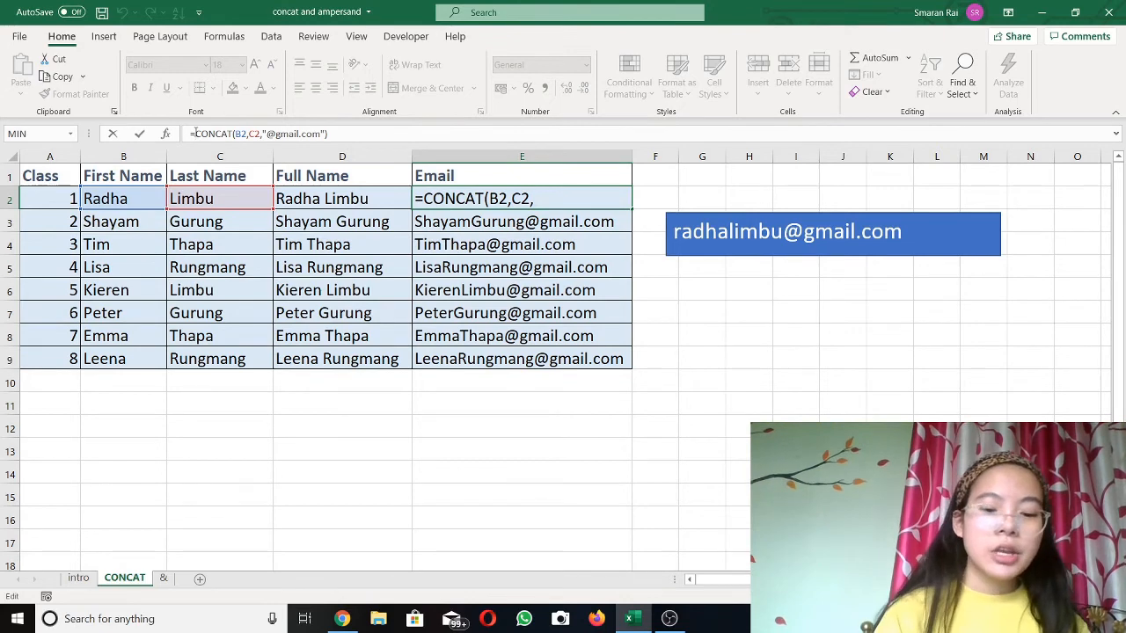
{"action": "type", "text": "lo"}
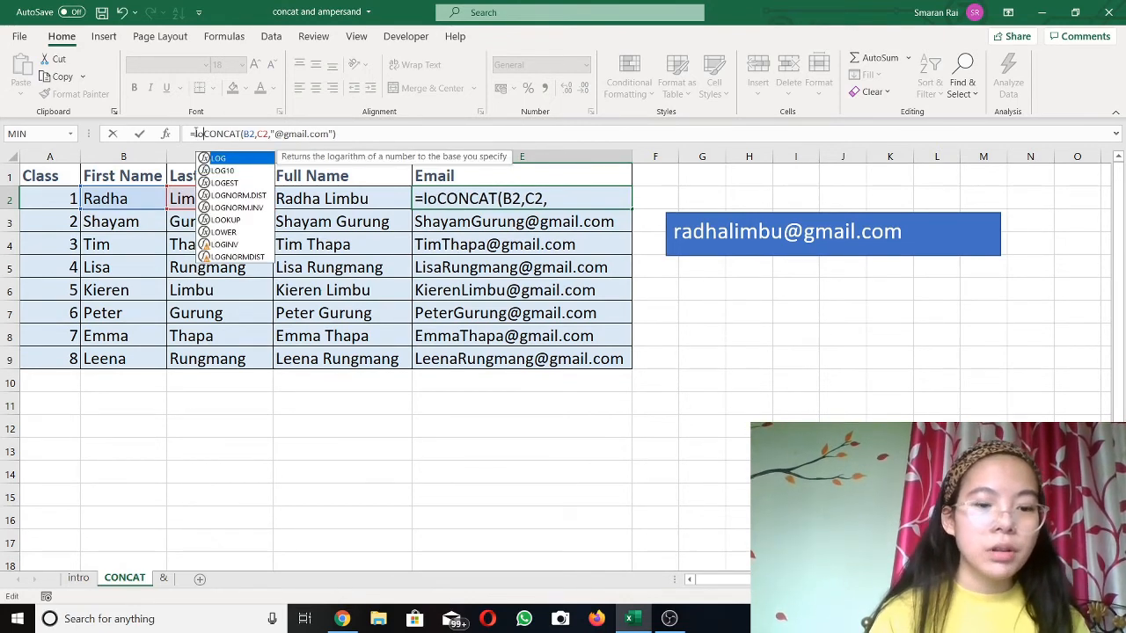
{"action": "type", "text": "we"}
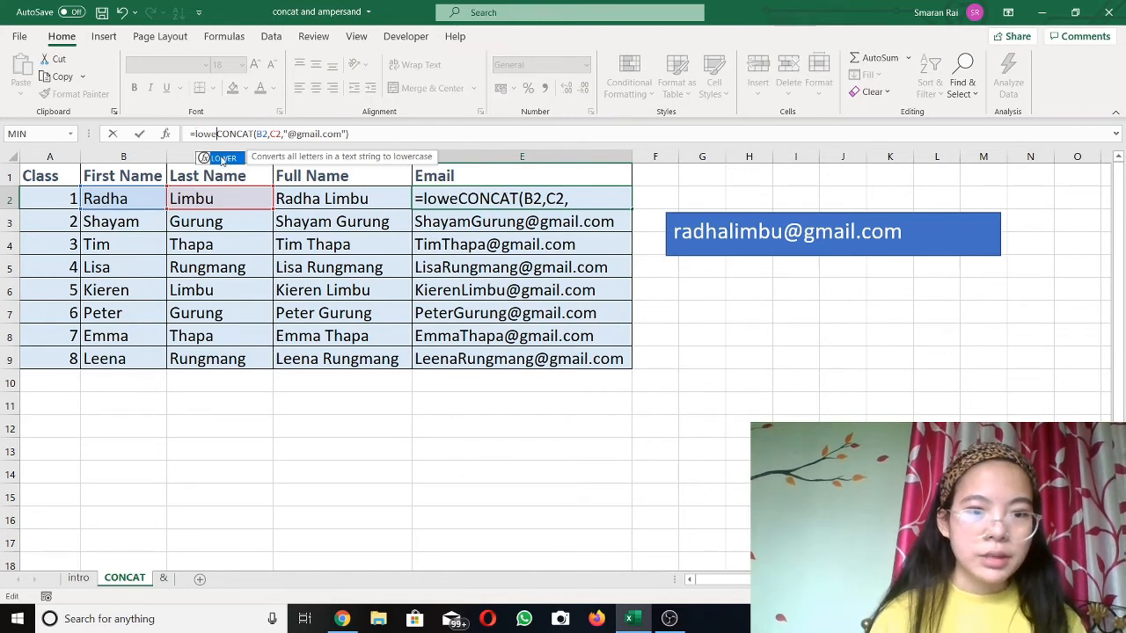
{"action": "double_click", "coordinate": [221, 158]}
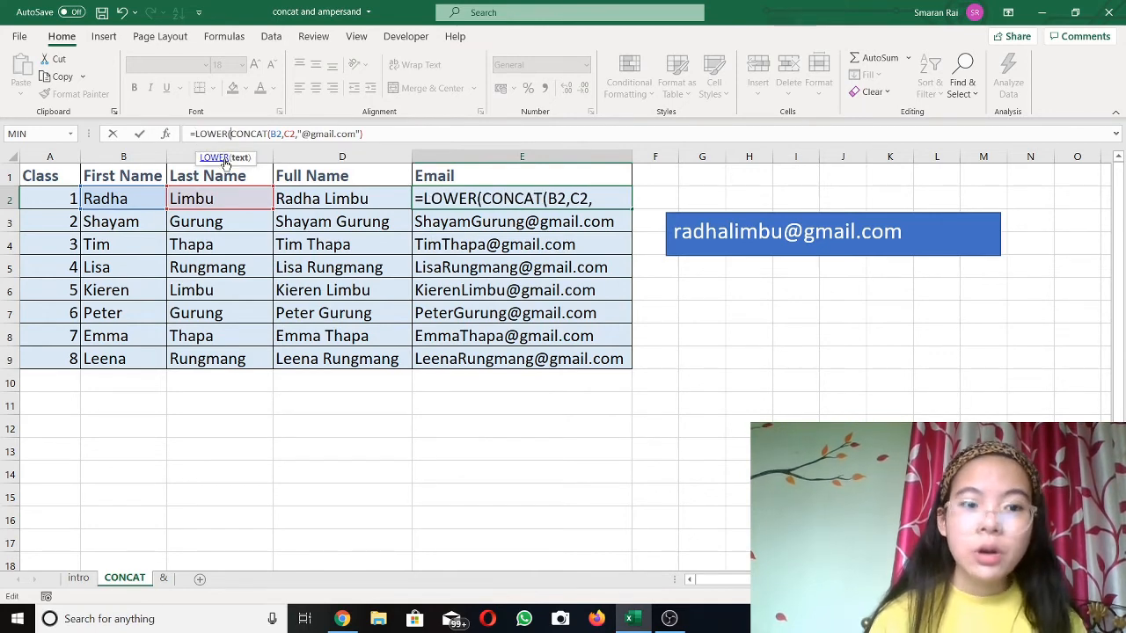
{"action": "left_click", "coordinate": [386, 129]}
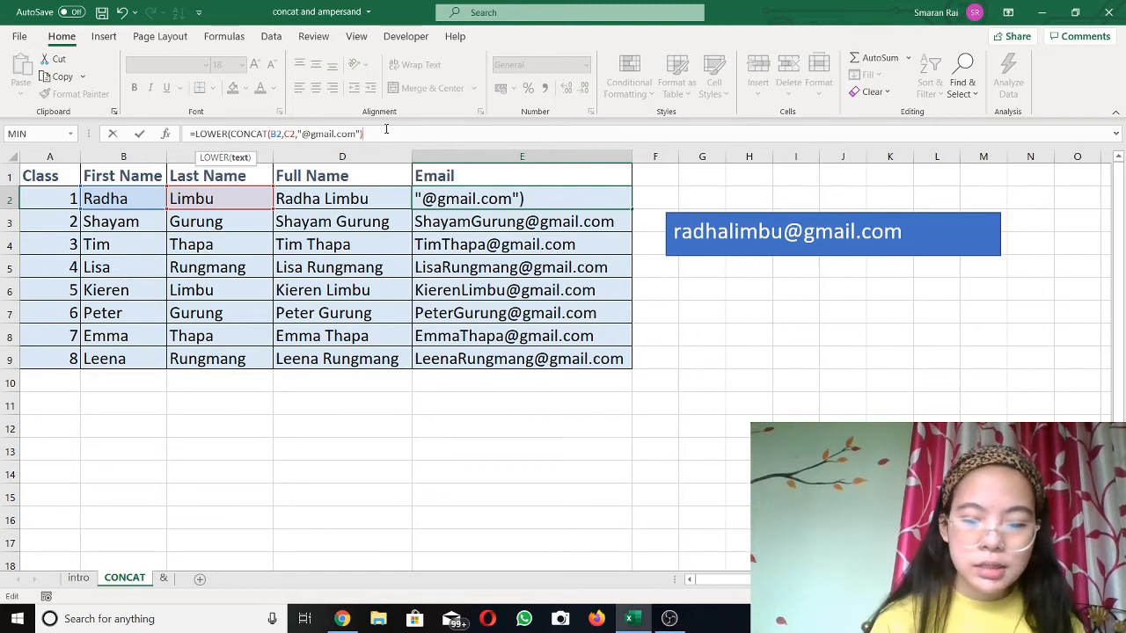
{"action": "type", "text": ")"}
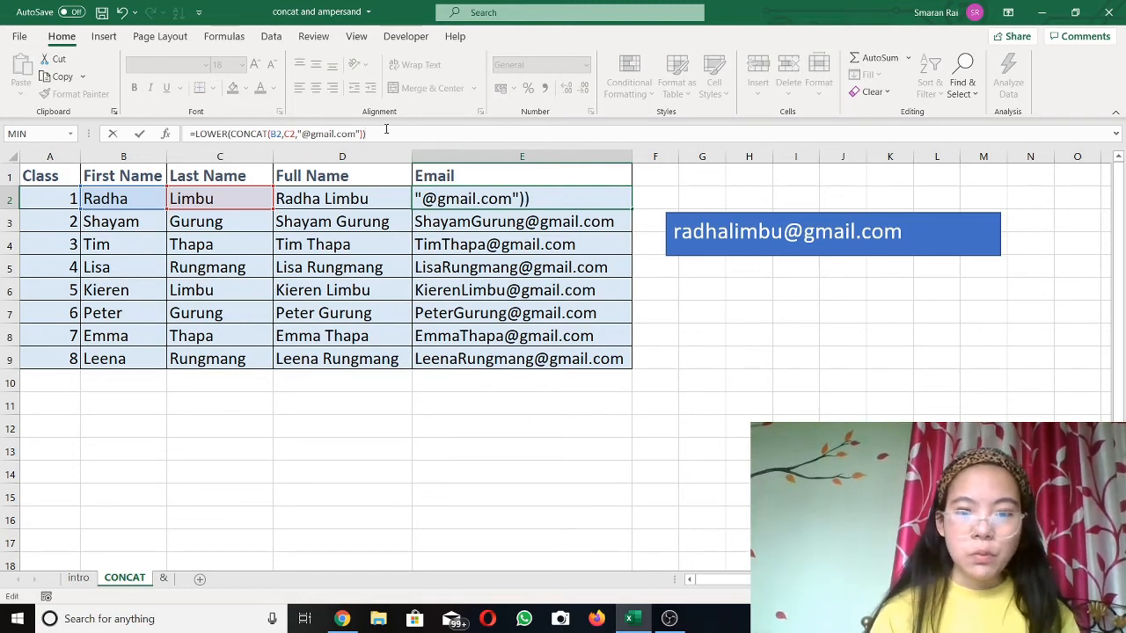
{"action": "key", "text": "Return"}
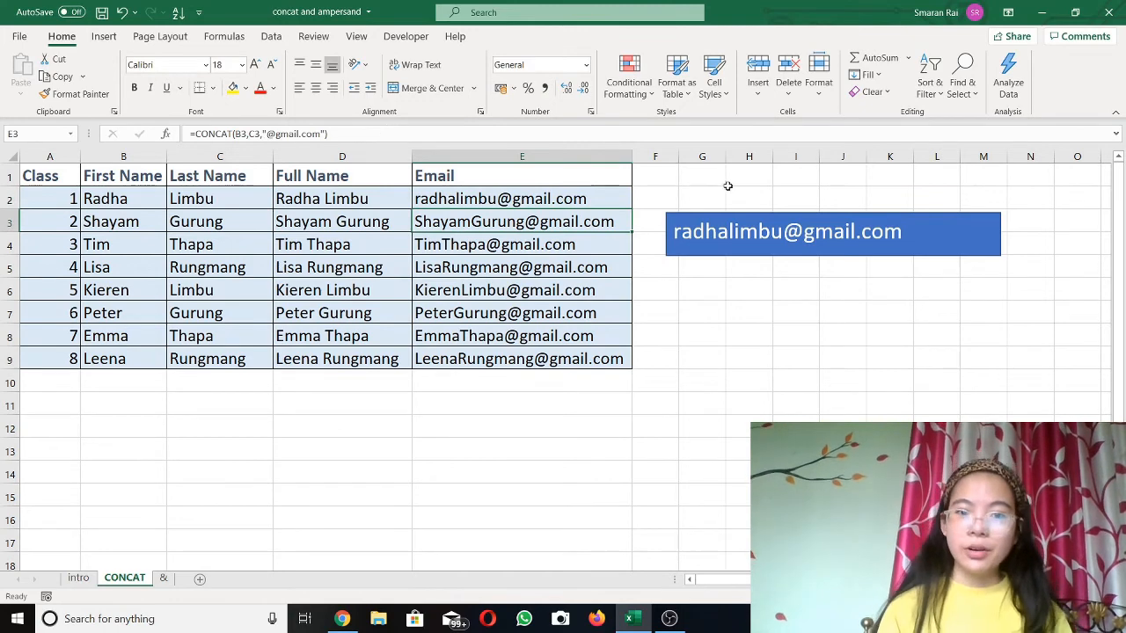
{"action": "left_click", "coordinate": [606, 204]}
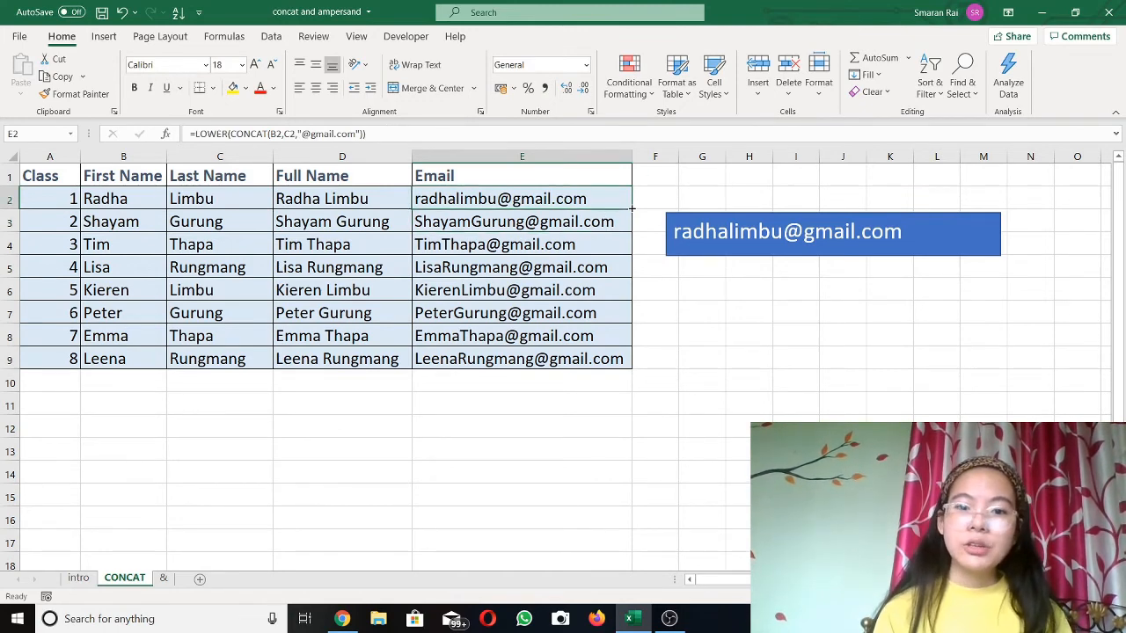
Step: Fill the LOWER(CONCAT(...)) email formula from E2 down to E9
{"action": "double_click", "coordinate": [632, 209]}
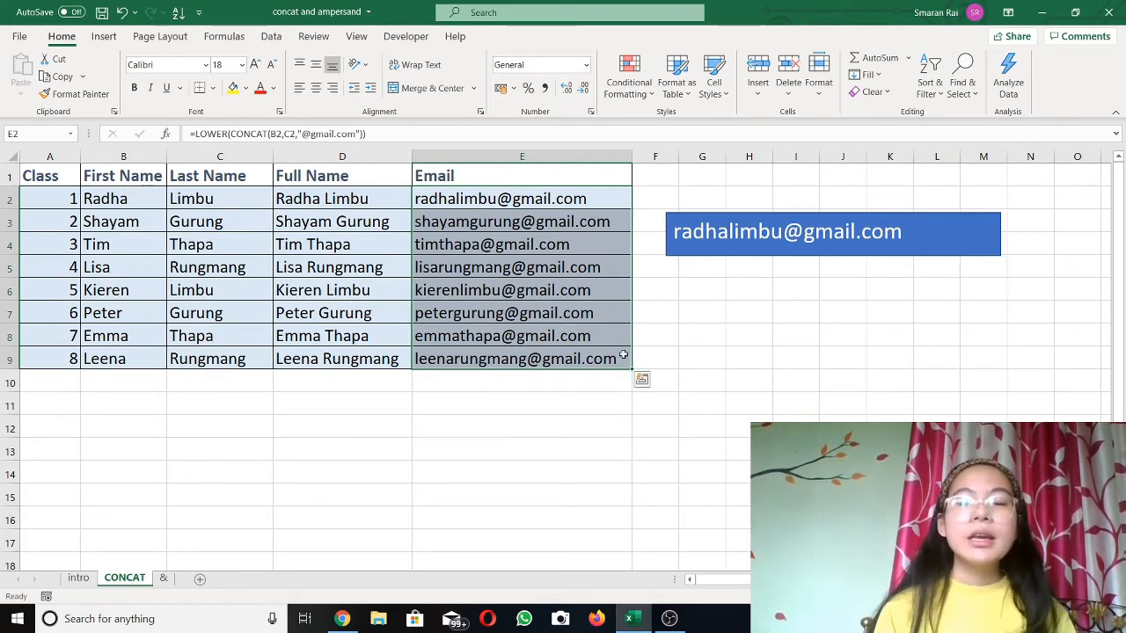
{"action": "left_click", "coordinate": [760, 316]}
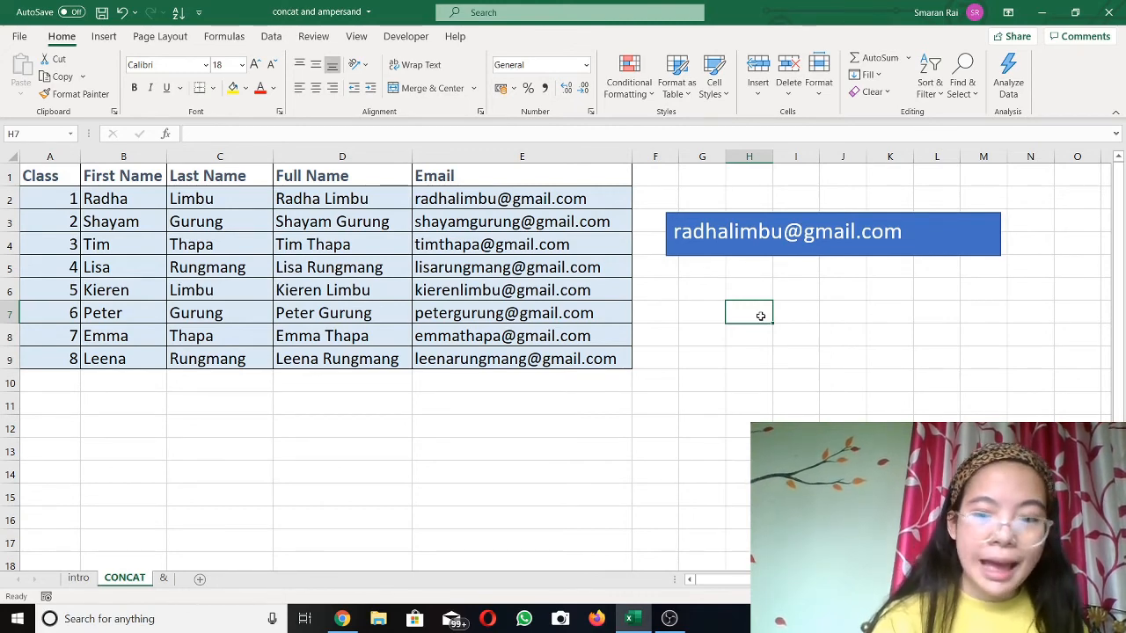
{"action": "type", "text": "&"}
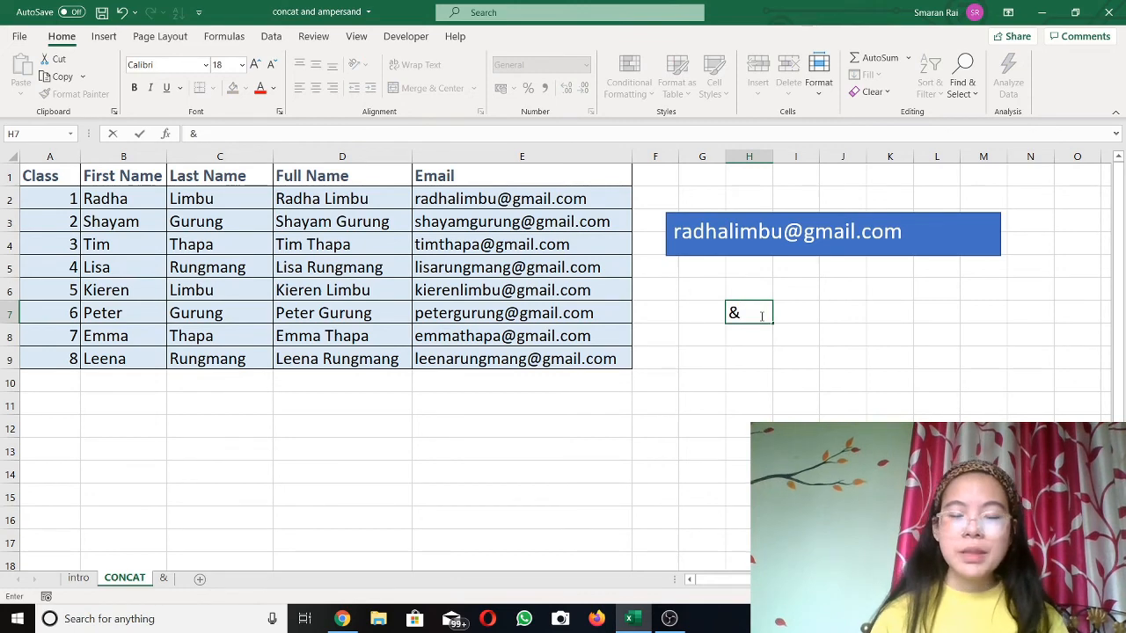
{"action": "left_click", "coordinate": [766, 340]}
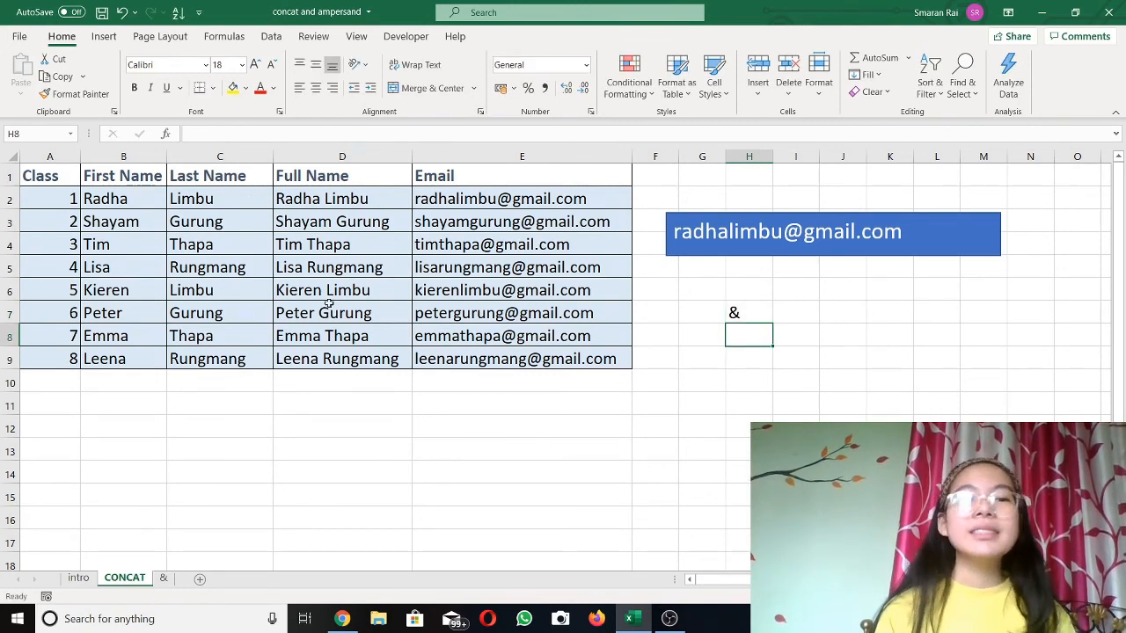
{"action": "left_click", "coordinate": [762, 312]}
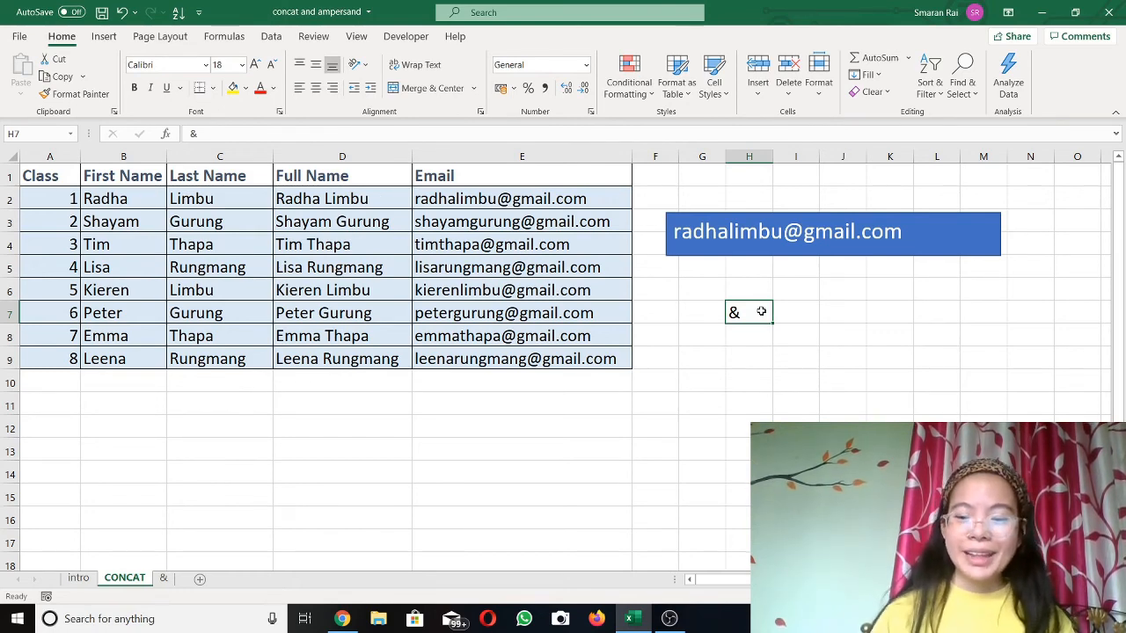
{"action": "key", "text": "Delete"}
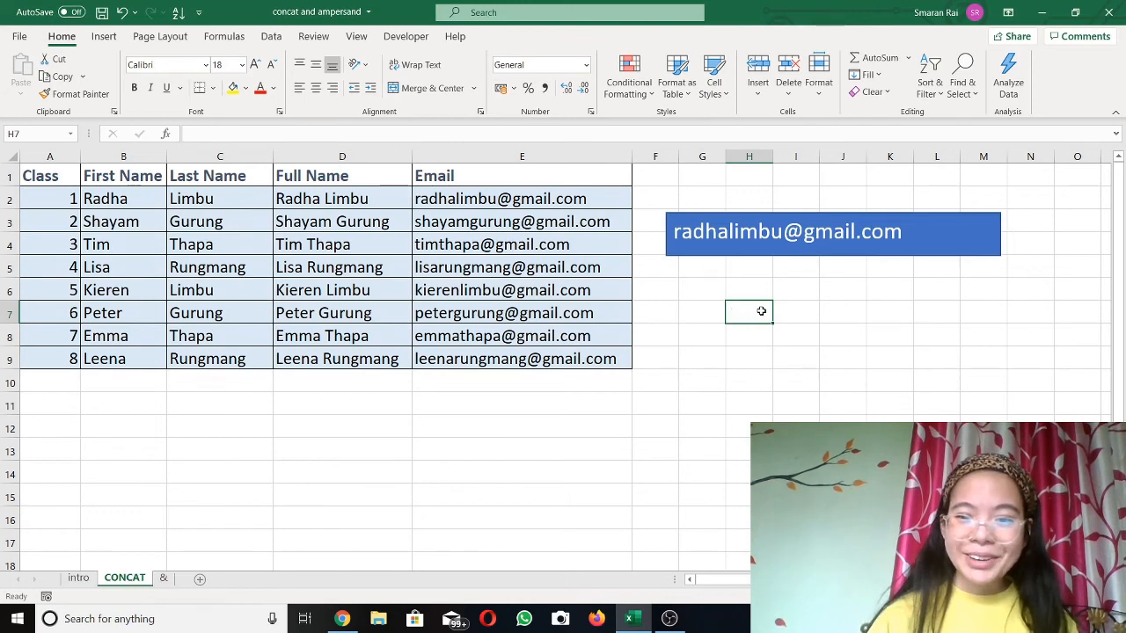
{"action": "left_click", "coordinate": [728, 429]}
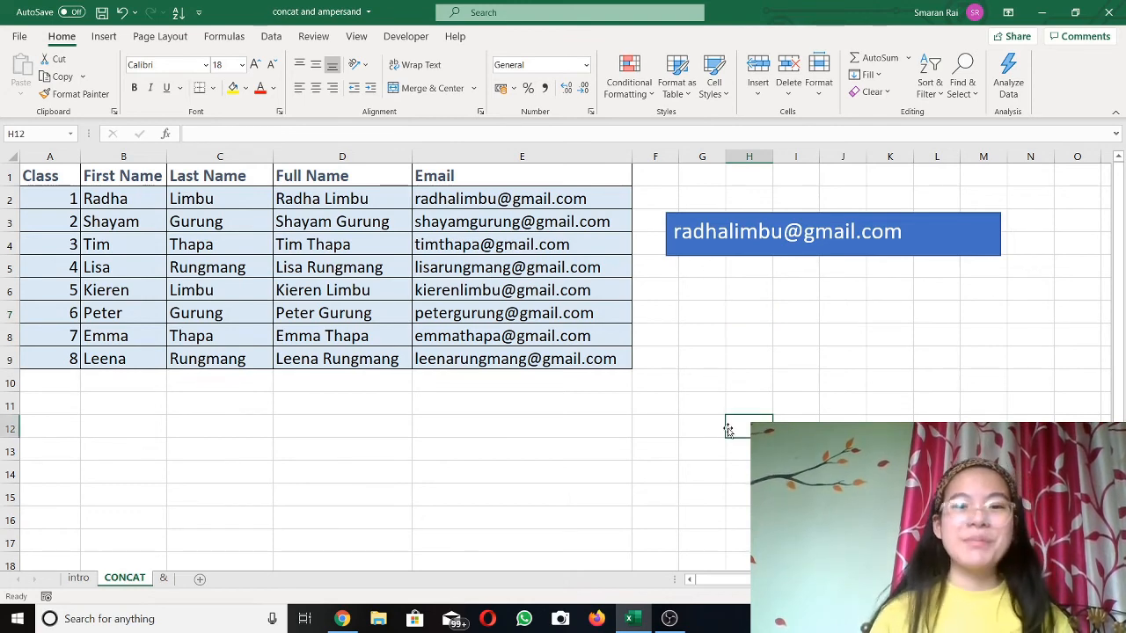